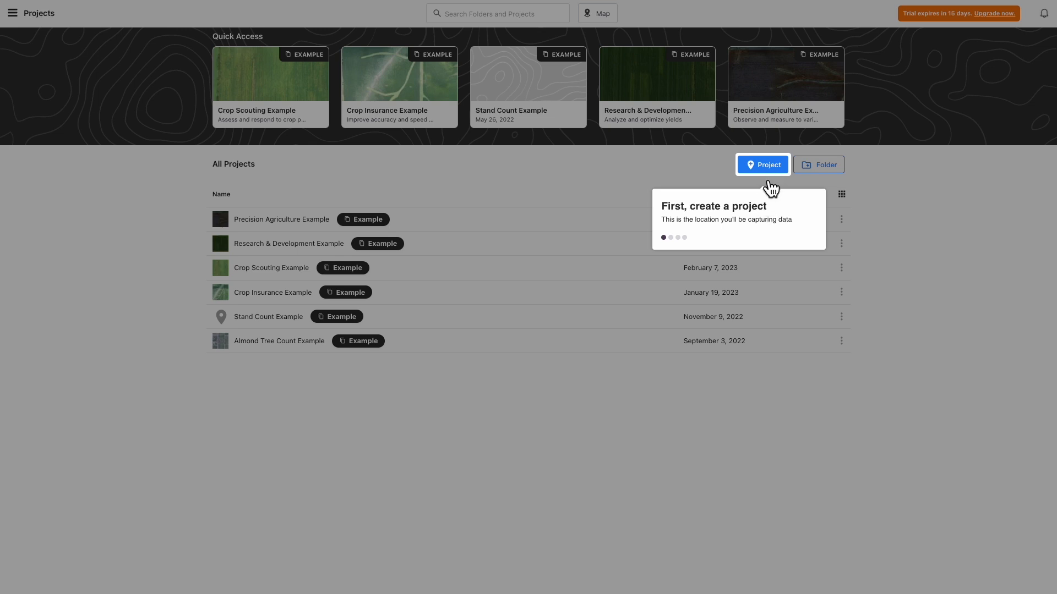
{"action": "left_click", "coordinate": [766, 166]}
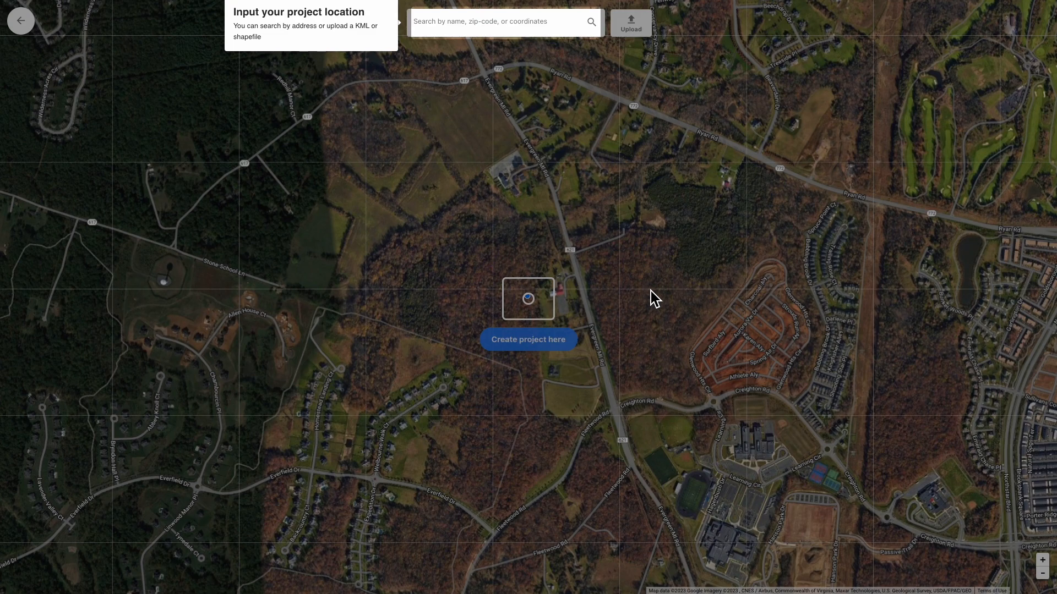
{"action": "left_click", "coordinate": [485, 29]}
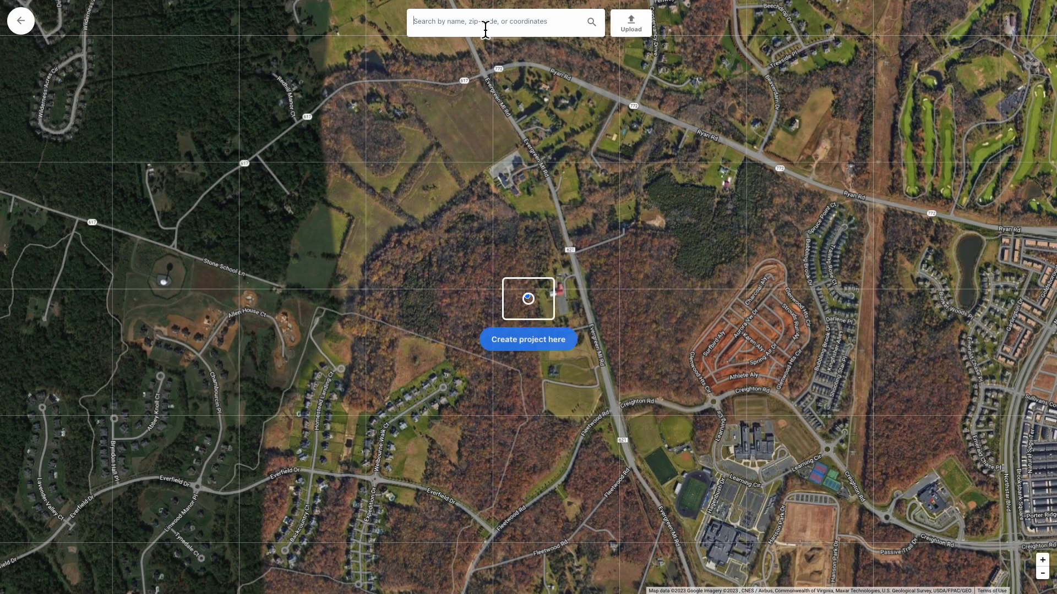
{"action": "left_click", "coordinate": [528, 28]}
{"action": "type", "text": "385"}
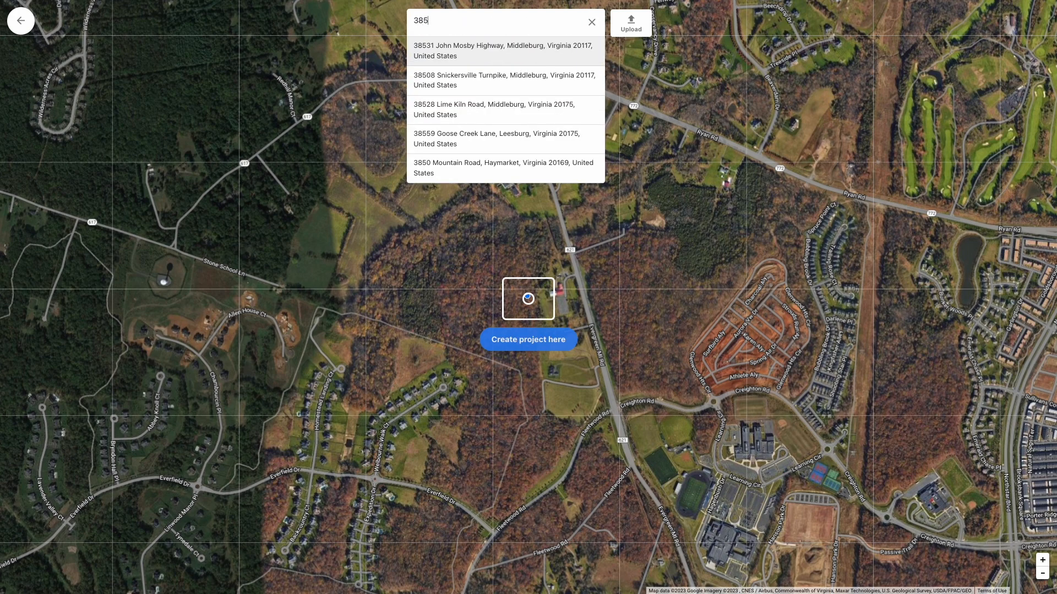
{"action": "type", "text": "0"}
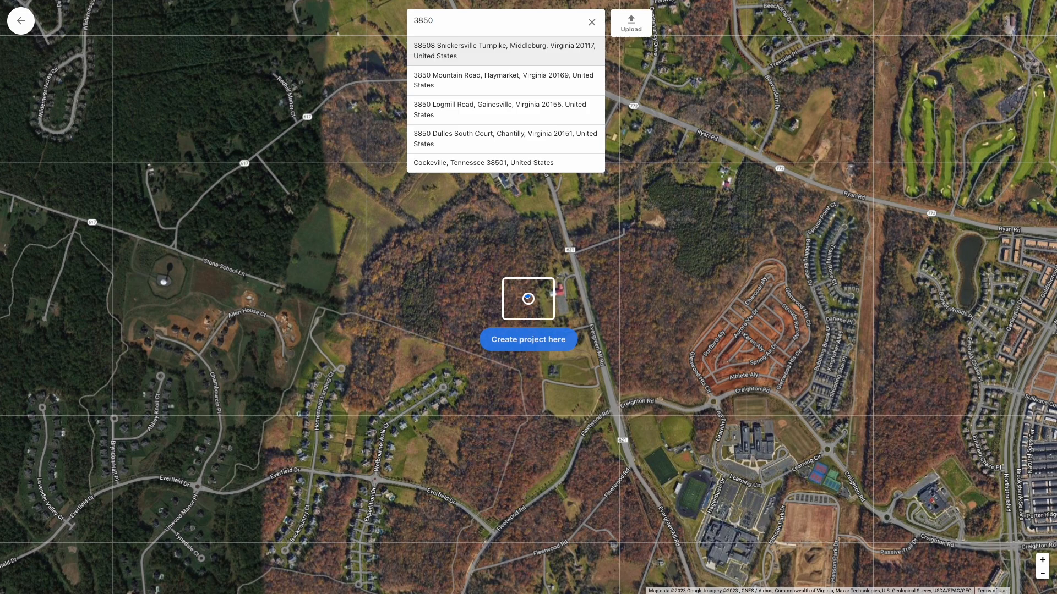
{"action": "key", "text": "BackSpace"}
{"action": "key", "text": "BackSpace"}
{"action": "key", "text": "BackSpace"}
{"action": "key", "text": "BackSpace"}
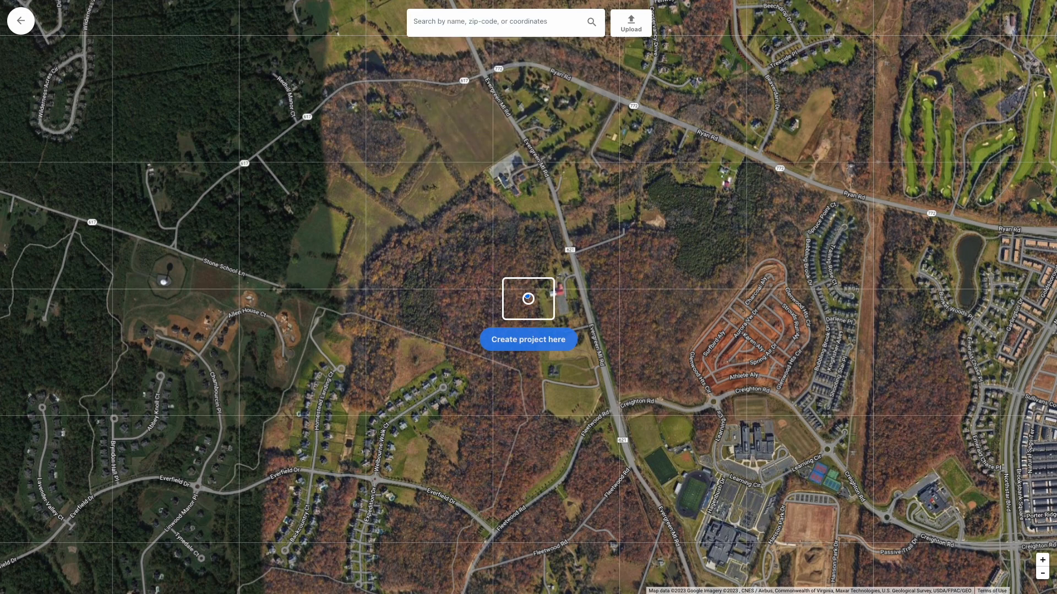
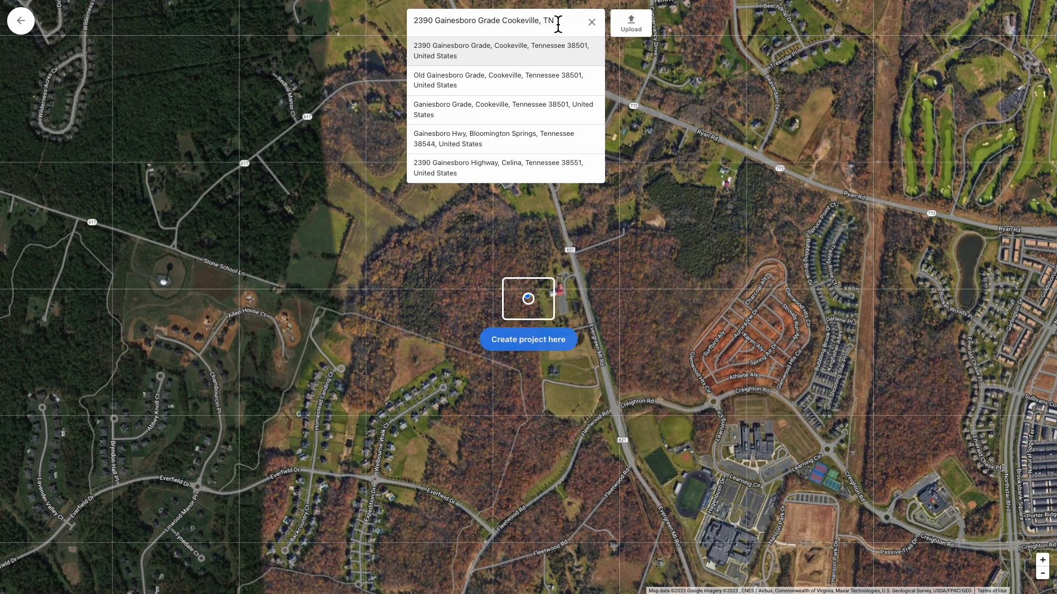
{"action": "key", "text": "Return"}
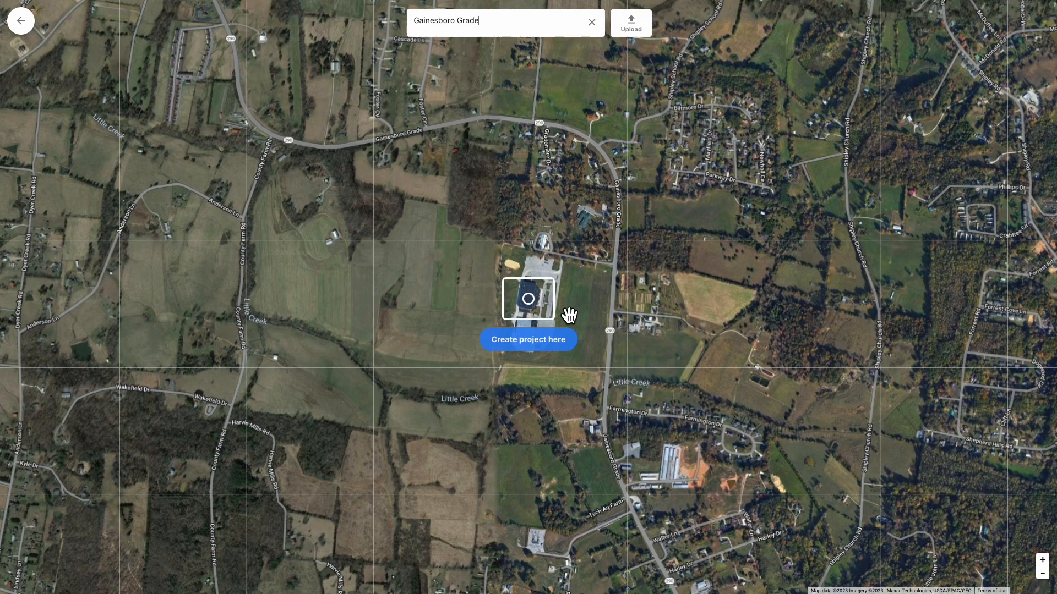
Centre the farm field, create the project there, and replace the default name with ShipleyFarm
{"action": "mouse_move", "coordinate": [545, 302]}
{"action": "left_mouse_down"}
{"action": "mouse_move", "coordinate": [412, 314]}
{"action": "mouse_move", "coordinate": [410, 295]}
{"action": "left_mouse_up"}
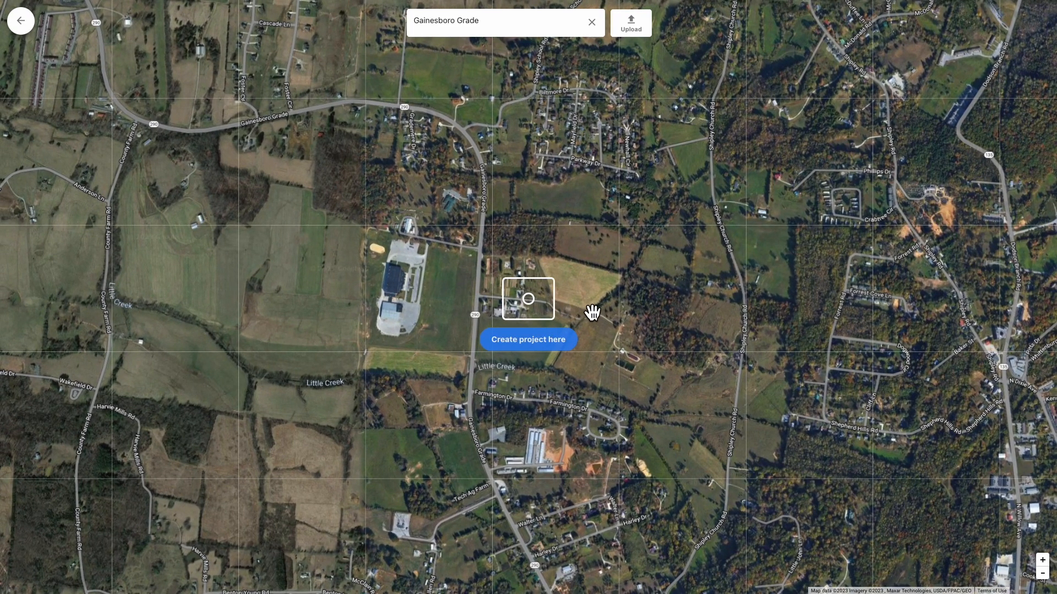
{"action": "left_click", "coordinate": [535, 346]}
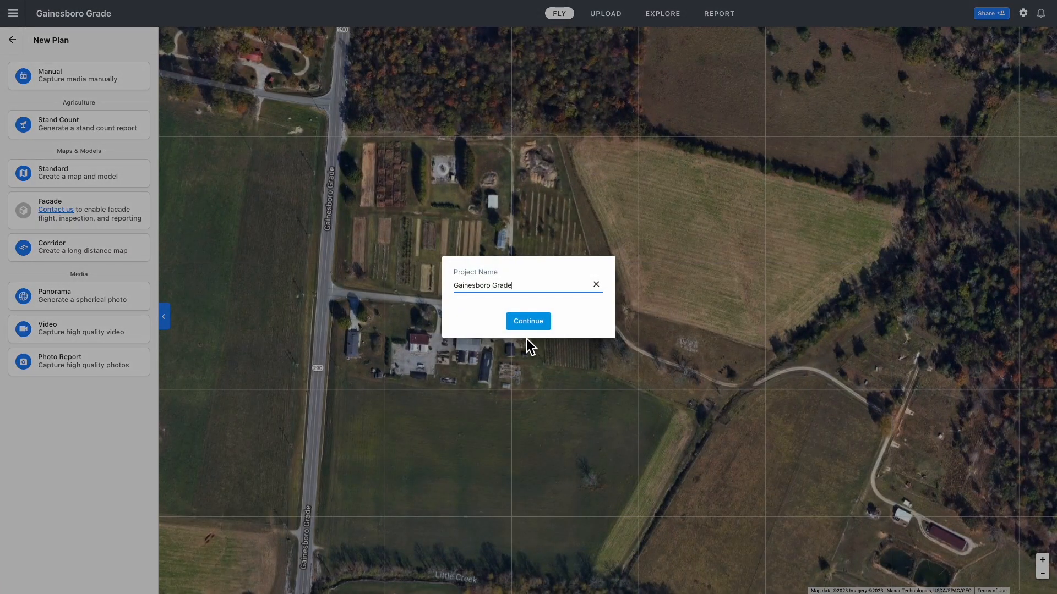
{"action": "left_click_drag", "start_coordinate": [521, 289], "coordinate": [455, 290]}
{"action": "type", "text": "ShipleyFarm"}
Confirm the ShipleyFarm name, close the getting-started video, and frame the farm plots on the map
{"action": "left_click", "coordinate": [541, 330]}
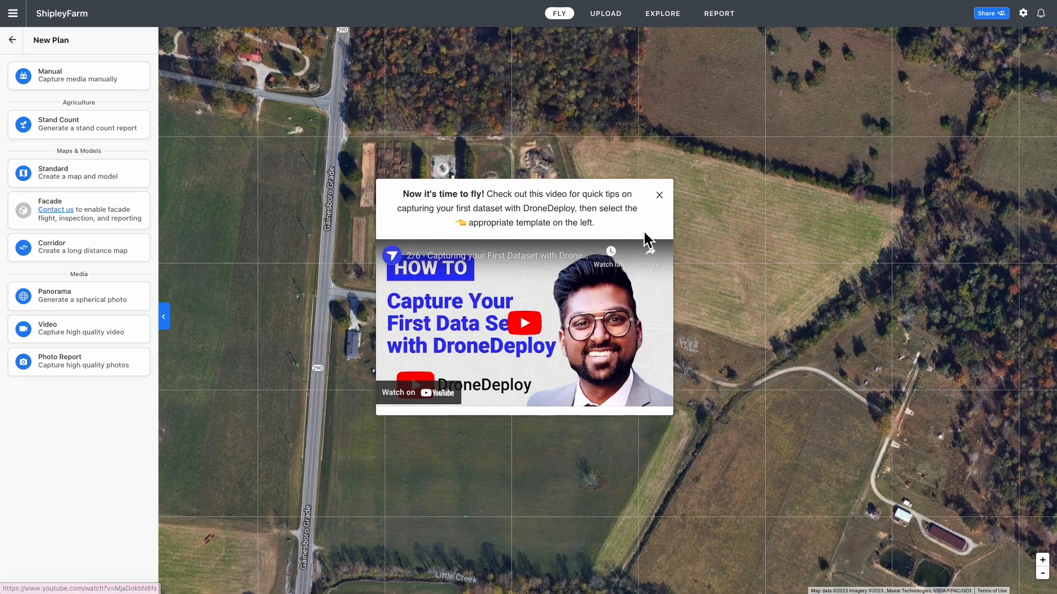
{"action": "left_click", "coordinate": [660, 196]}
{"action": "scroll", "coordinate": [662, 194], "scroll_direction": "up", "scroll_amount": 3}
{"action": "scroll", "coordinate": [653, 240], "scroll_direction": "down", "scroll_amount": 3}
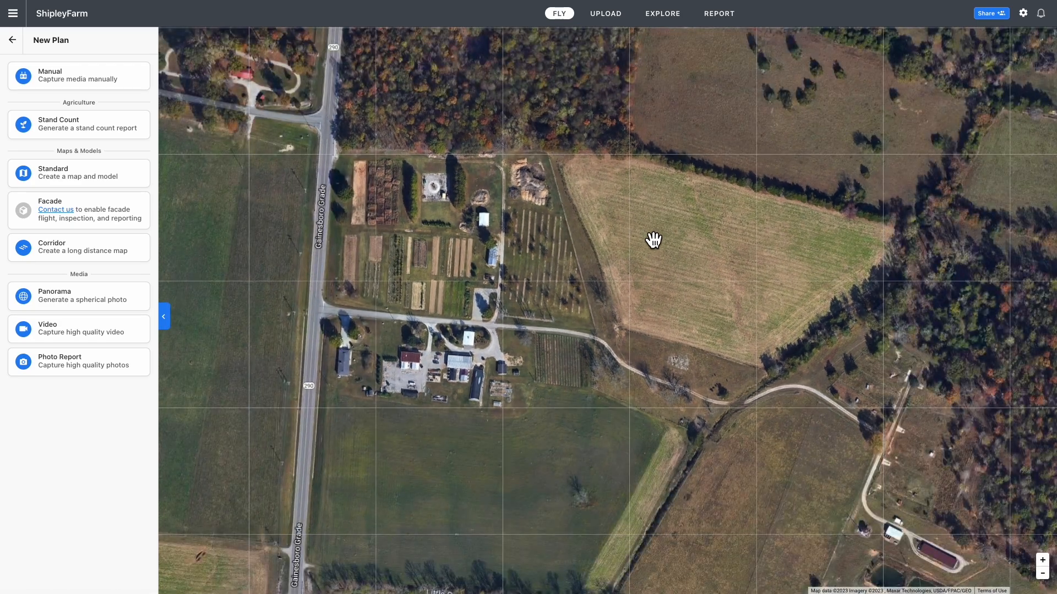
{"action": "scroll", "coordinate": [653, 240], "scroll_direction": "down", "scroll_amount": 2}
{"action": "scroll", "coordinate": [653, 240], "scroll_direction": "up", "scroll_amount": 2}
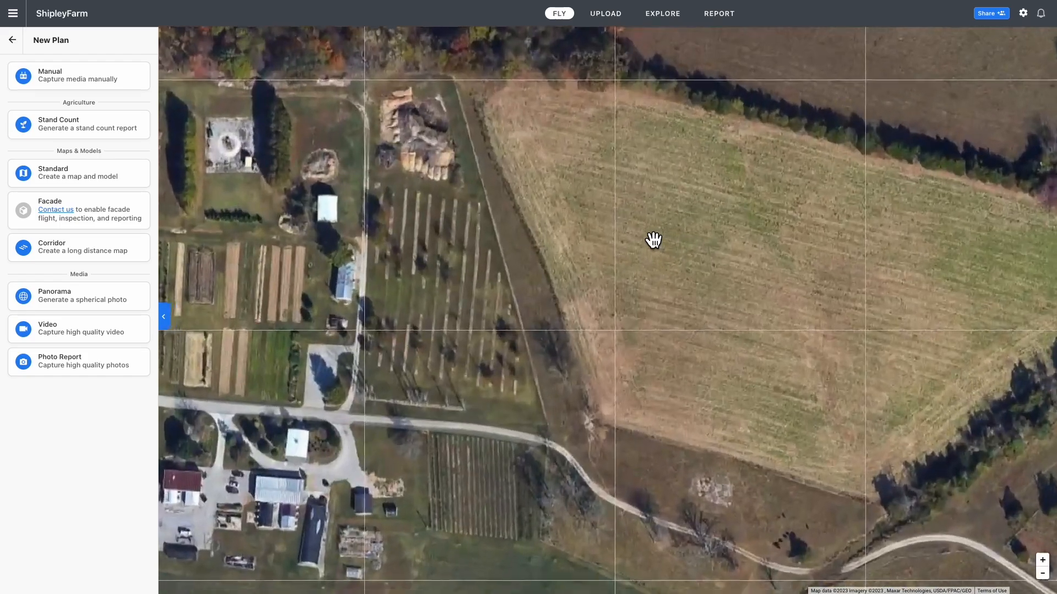
{"action": "scroll", "coordinate": [653, 240], "scroll_direction": "down", "scroll_amount": 1}
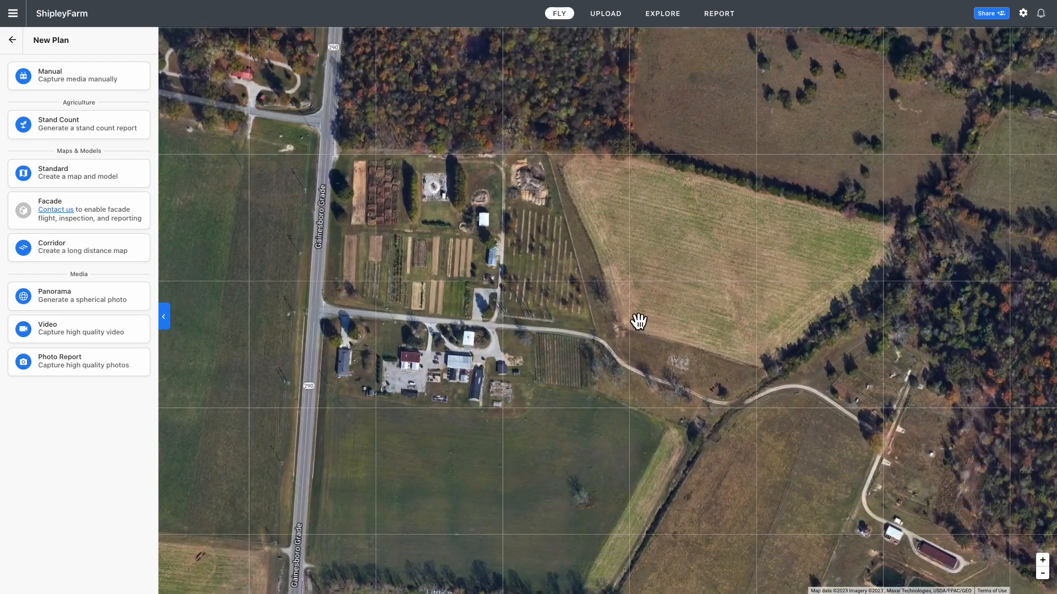
{"action": "left_click_drag", "start_coordinate": [622, 367], "coordinate": [593, 315]}
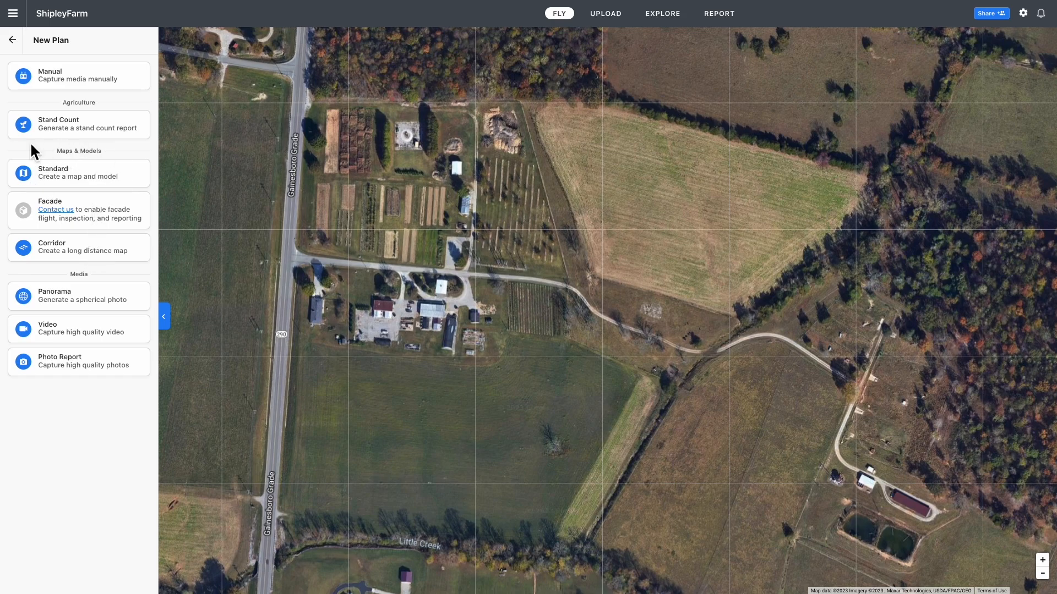
Choose the Standard map template and stretch the boundary's corners up to the road over the farm plots
{"action": "left_click", "coordinate": [81, 177]}
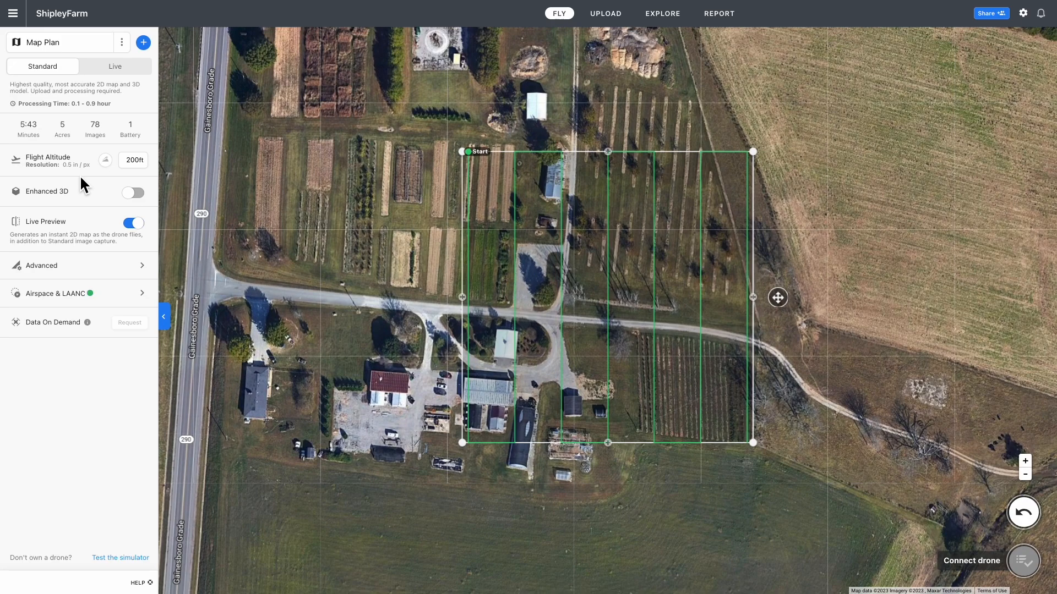
{"action": "scroll", "coordinate": [446, 196], "scroll_direction": "down", "scroll_amount": 1}
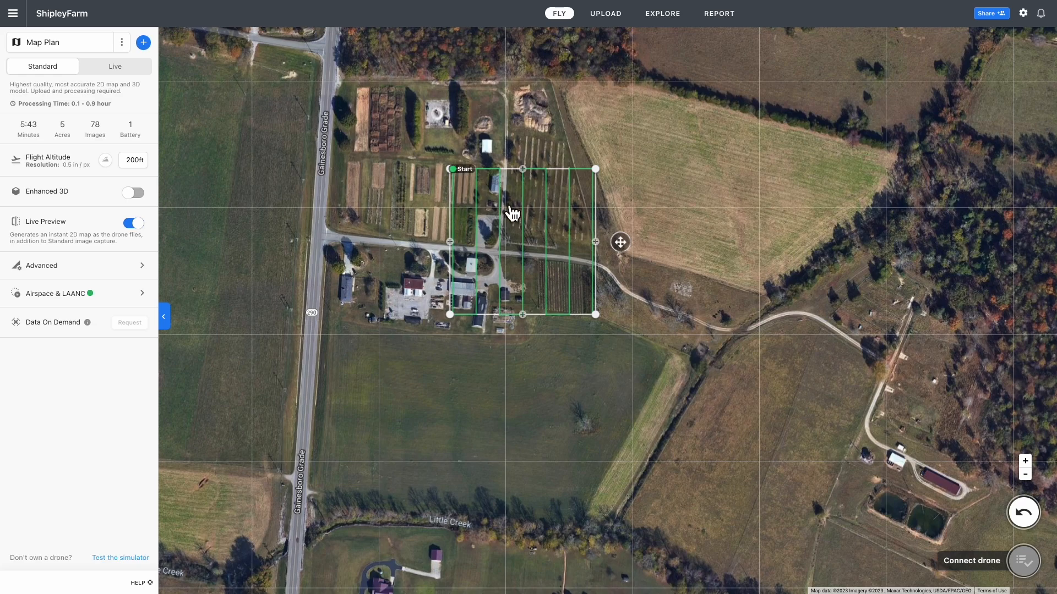
{"action": "left_click_drag", "start_coordinate": [458, 184], "coordinate": [330, 87]}
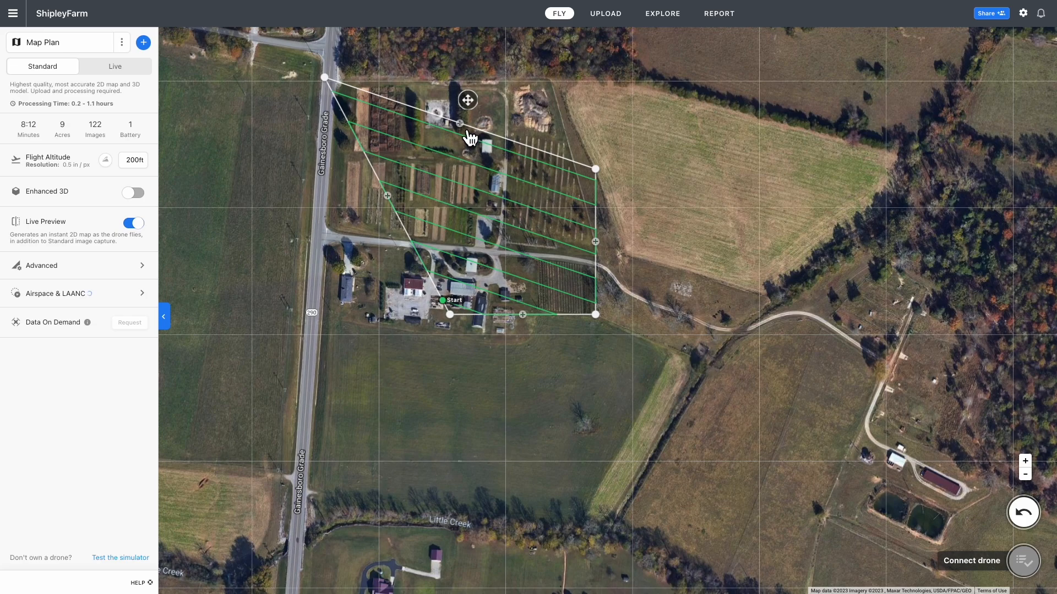
{"action": "scroll", "coordinate": [470, 137], "scroll_direction": "up", "scroll_amount": 2}
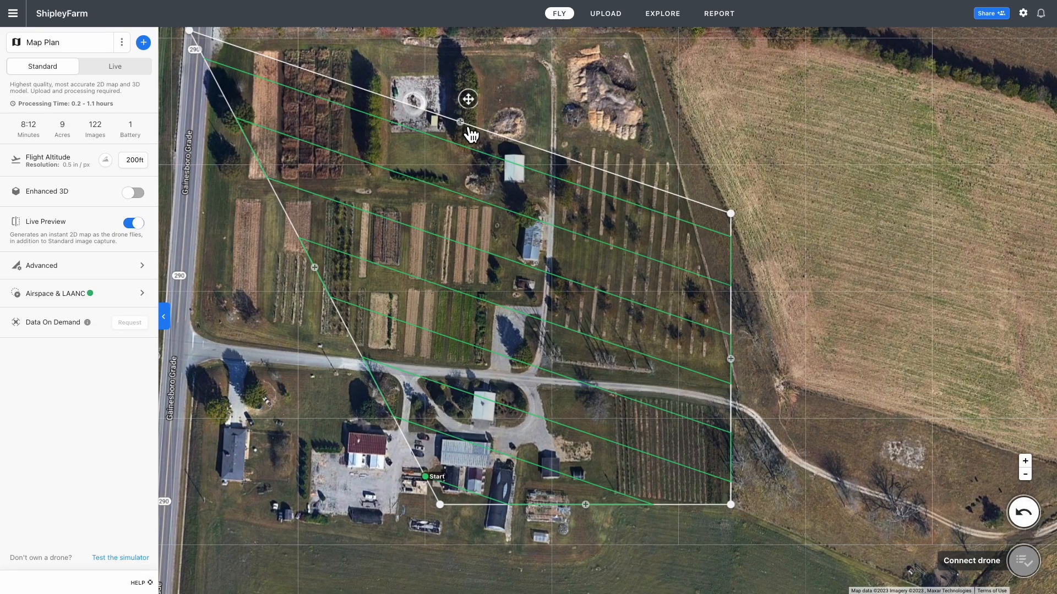
{"action": "scroll", "coordinate": [472, 134], "scroll_direction": "down", "scroll_amount": 2}
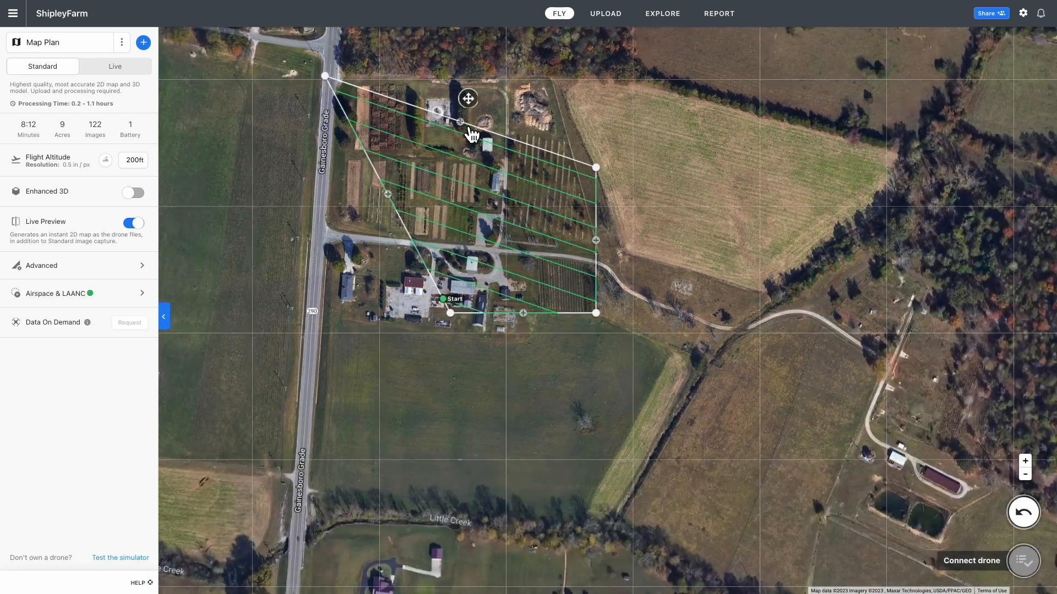
{"action": "left_click_drag", "start_coordinate": [472, 134], "coordinate": [586, 85]}
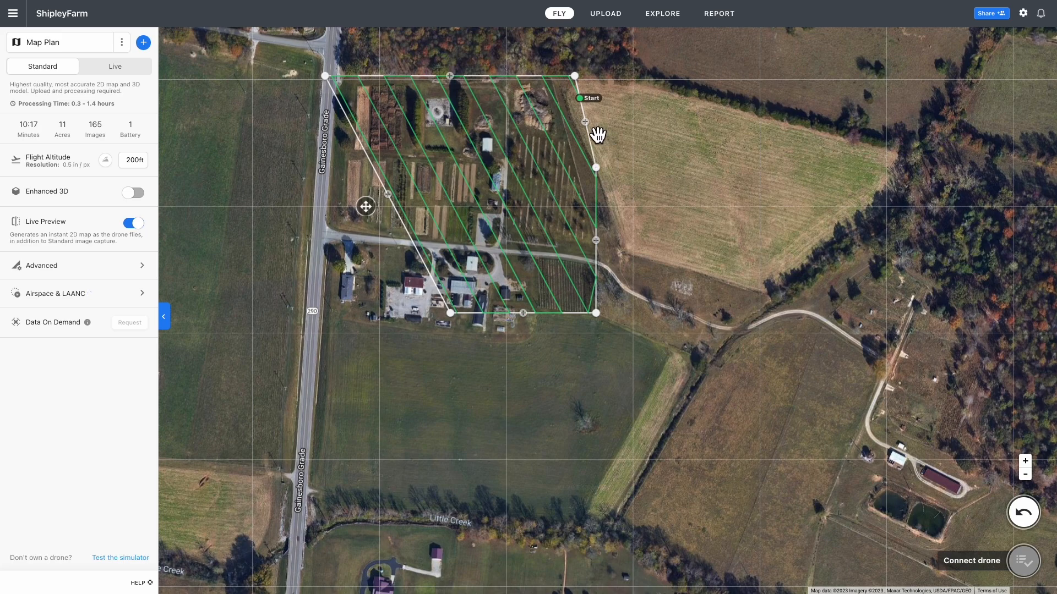
Drag the boundary out east over the fields and south along the road to Little Creek
{"action": "left_click_drag", "start_coordinate": [596, 133], "coordinate": [707, 103]}
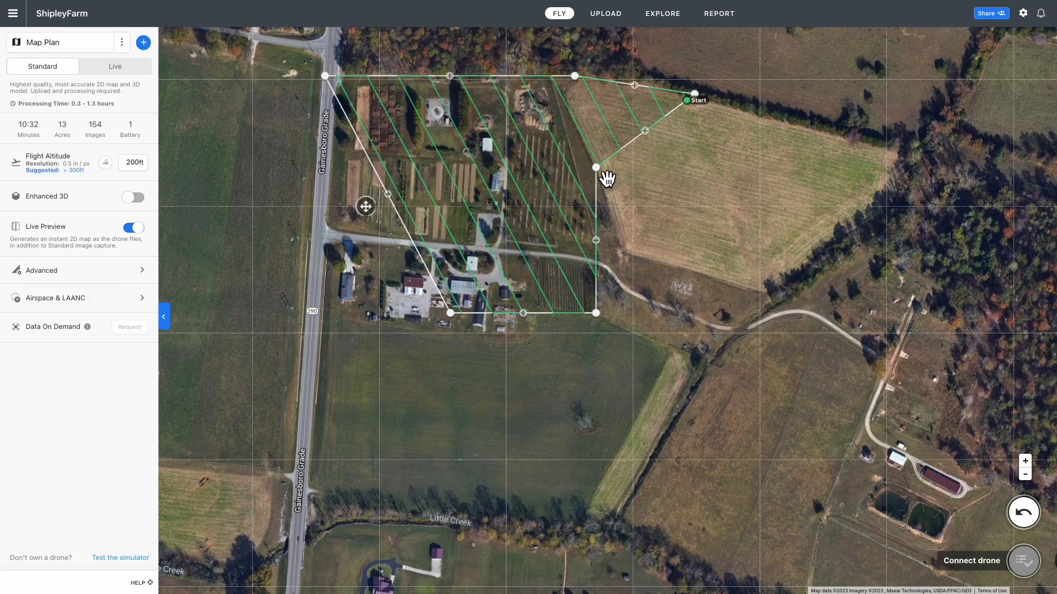
{"action": "left_click_drag", "start_coordinate": [597, 168], "coordinate": [850, 246]}
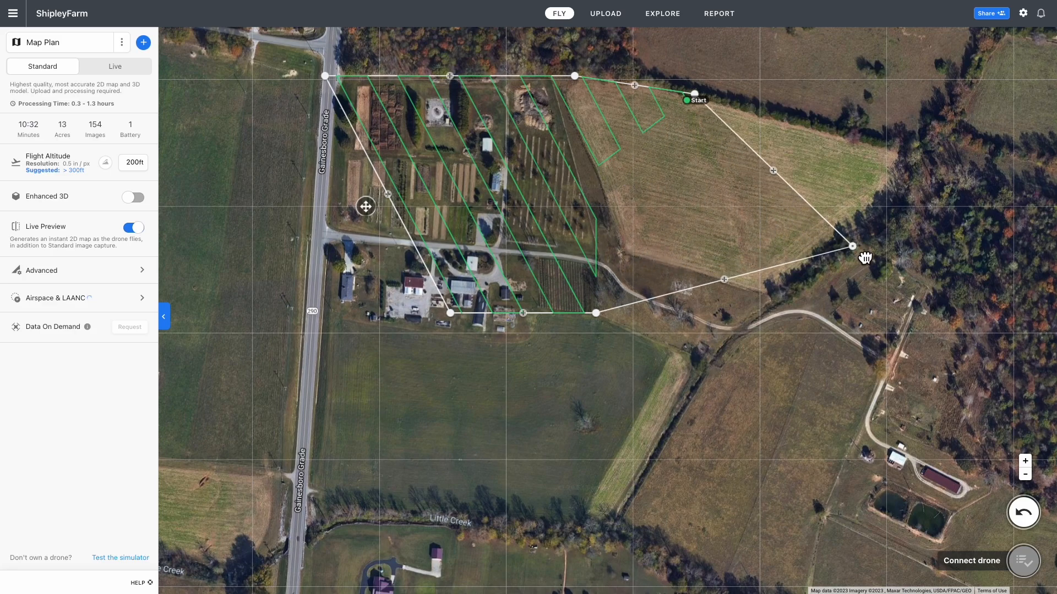
{"action": "left_click_drag", "start_coordinate": [773, 171], "coordinate": [961, 165]}
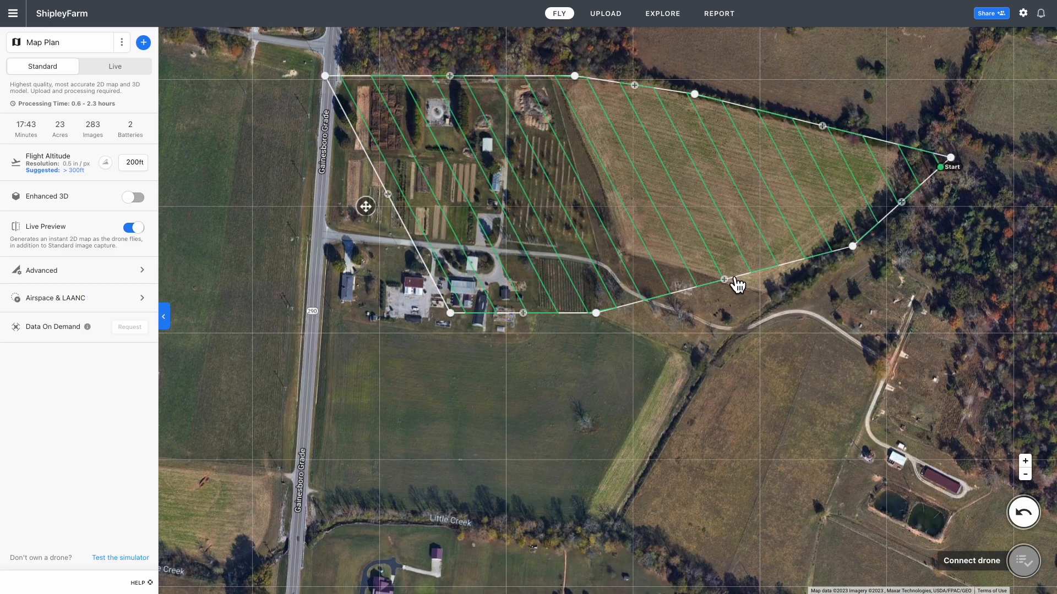
{"action": "left_click_drag", "start_coordinate": [732, 283], "coordinate": [742, 333]}
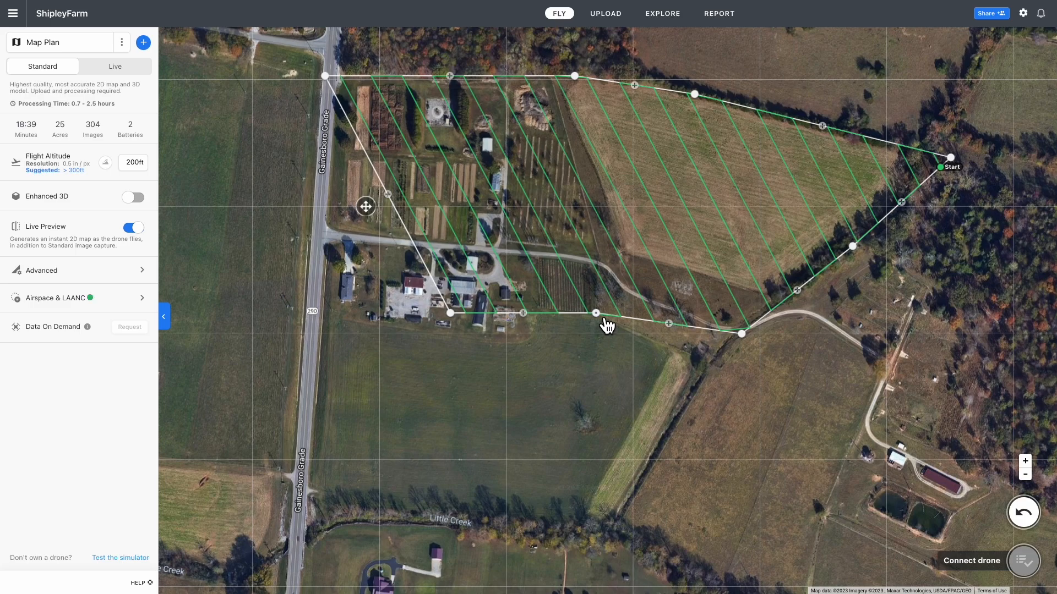
{"action": "left_click_drag", "start_coordinate": [608, 327], "coordinate": [624, 553]}
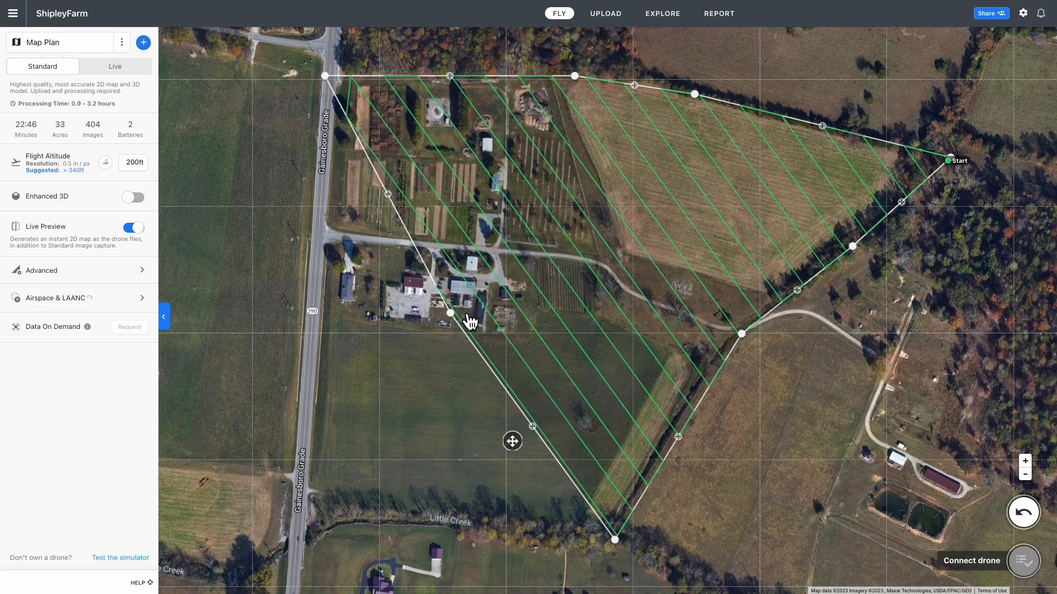
{"action": "left_click_drag", "start_coordinate": [453, 322], "coordinate": [298, 535]}
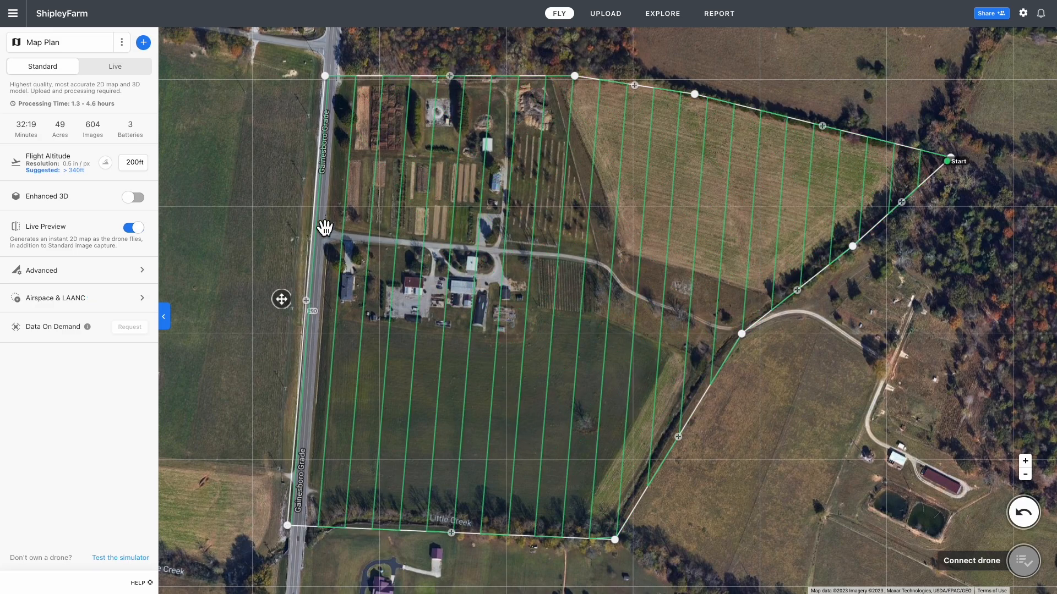
Nudge the boundary's top-left corner slightly left onto Gainesboro Grade and zoom out
{"action": "left_click_drag", "start_coordinate": [333, 86], "coordinate": [322, 83]}
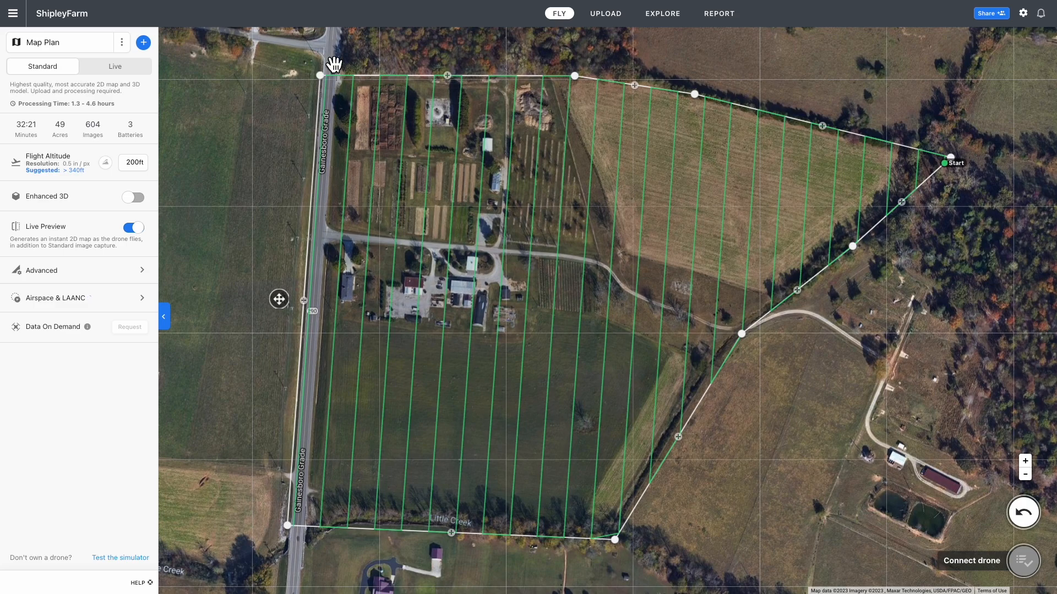
{"action": "scroll", "coordinate": [558, 257], "scroll_direction": "down", "scroll_amount": 2}
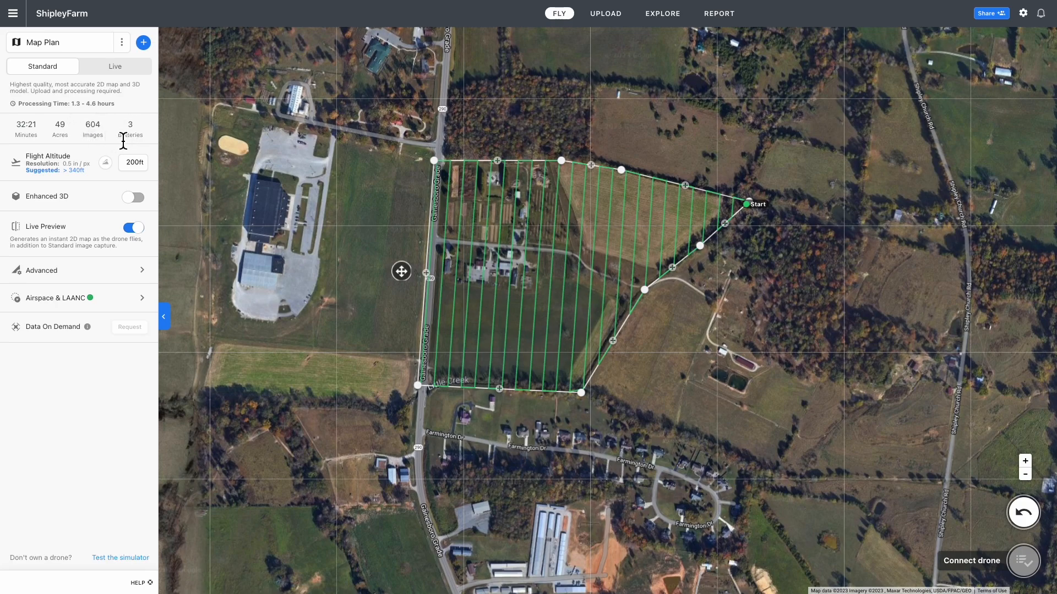
Choose DJI Air 2S Camera as the planning camera in the advanced settings
{"action": "left_click", "coordinate": [145, 278]}
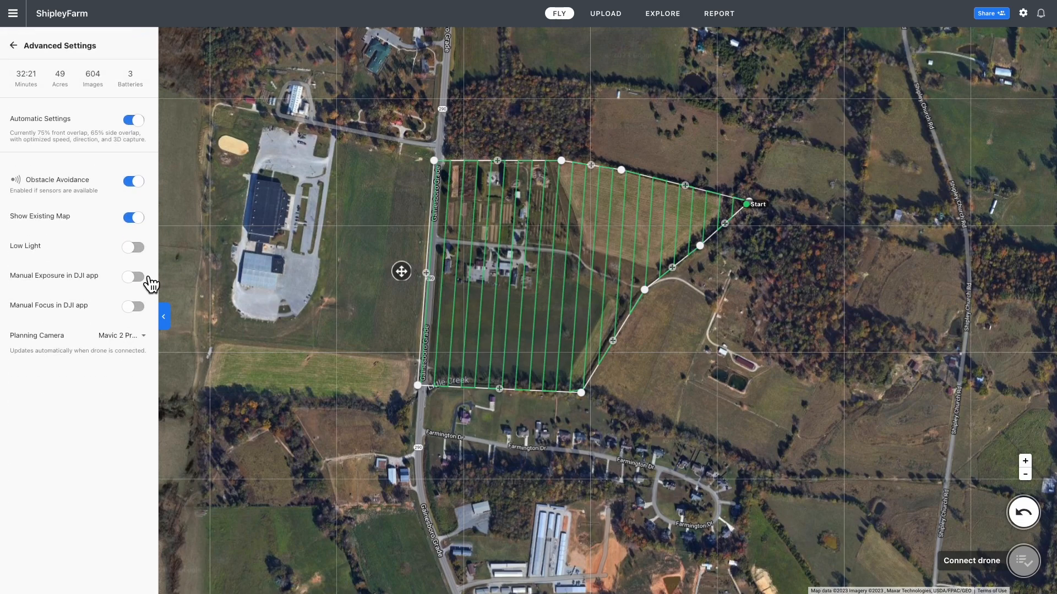
{"action": "left_click", "coordinate": [150, 347]}
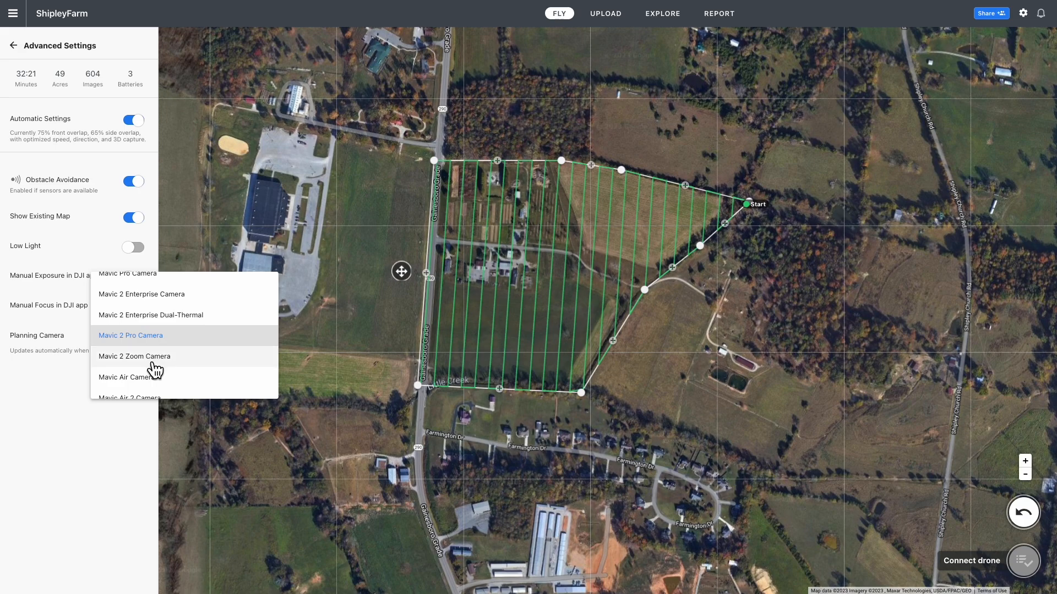
{"action": "scroll", "coordinate": [152, 367], "scroll_direction": "down", "scroll_amount": 1}
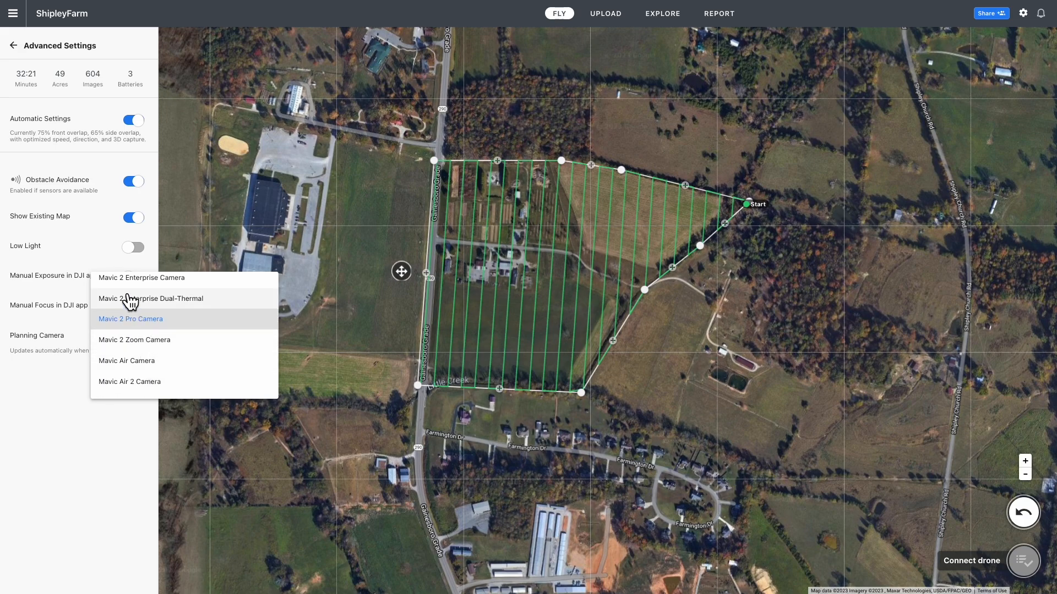
{"action": "left_click", "coordinate": [61, 123]}
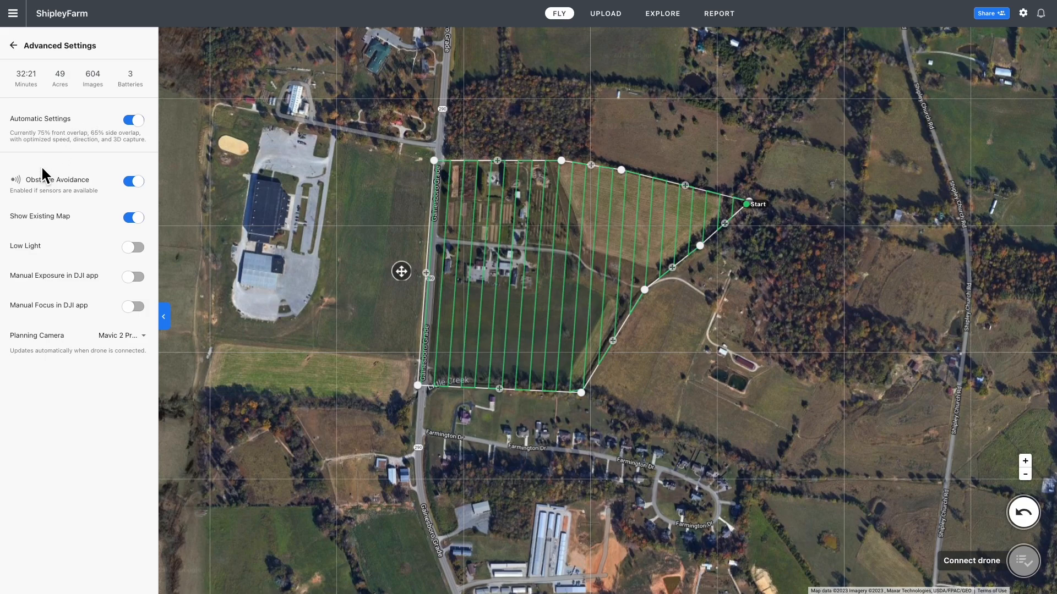
{"action": "left_click", "coordinate": [15, 44]}
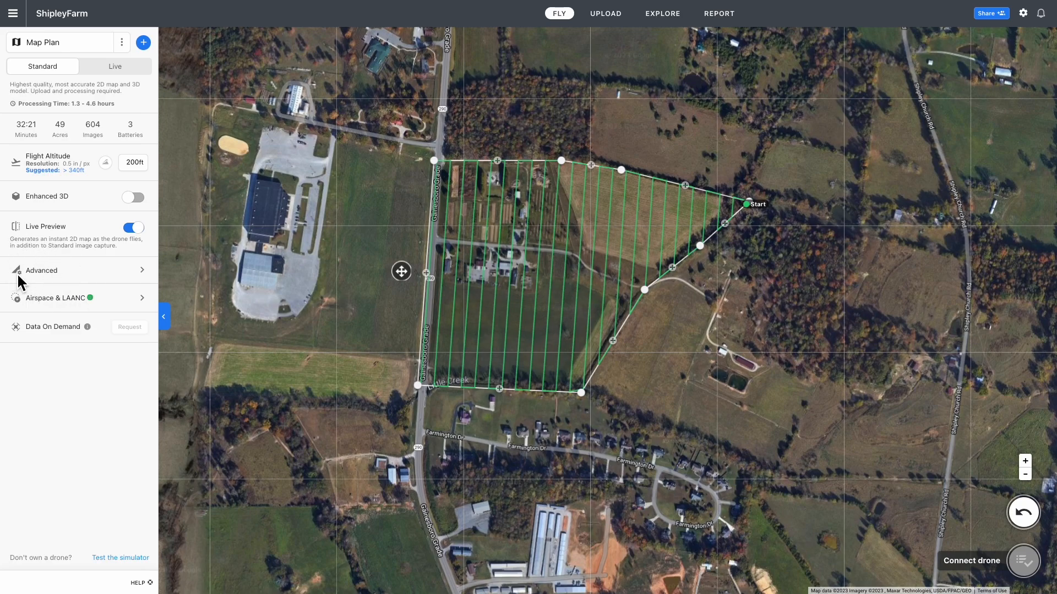
{"action": "left_click", "coordinate": [145, 272]}
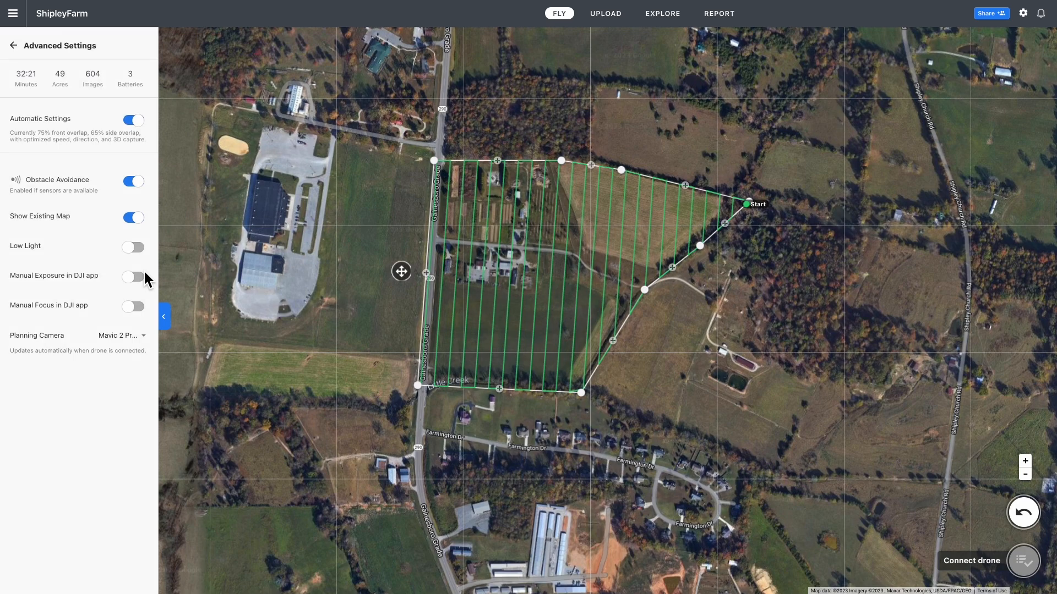
{"action": "left_click", "coordinate": [146, 339]}
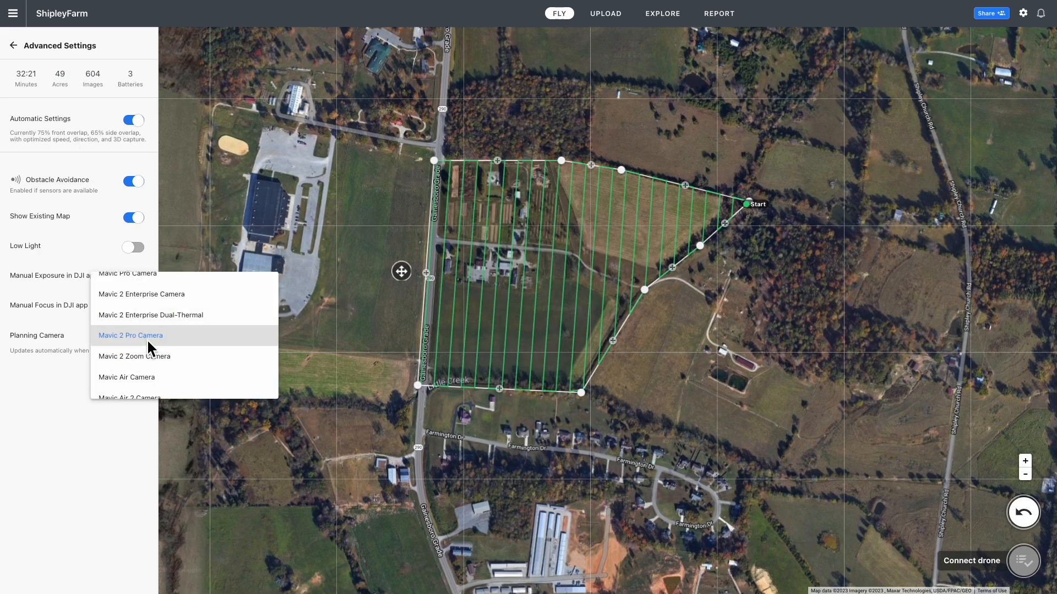
{"action": "scroll", "coordinate": [148, 340], "scroll_direction": "down", "scroll_amount": 1}
{"action": "scroll", "coordinate": [147, 339], "scroll_direction": "down", "scroll_amount": 2}
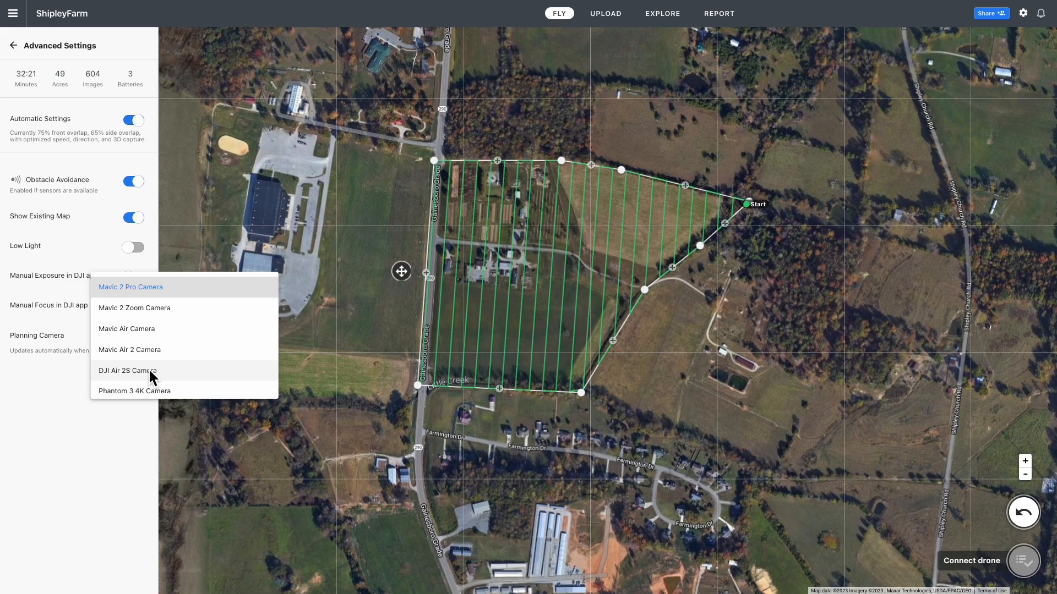
{"action": "left_click", "coordinate": [148, 369]}
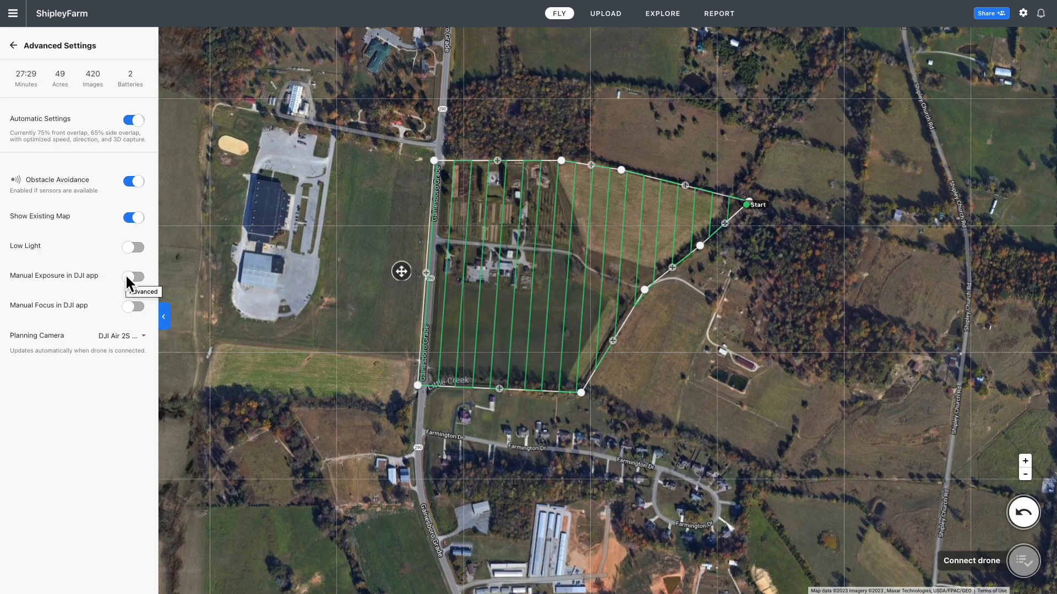
Enable Manual Exposure and Manual Focus in DJI app, and switch Automatic Settings off
{"action": "left_click", "coordinate": [128, 278]}
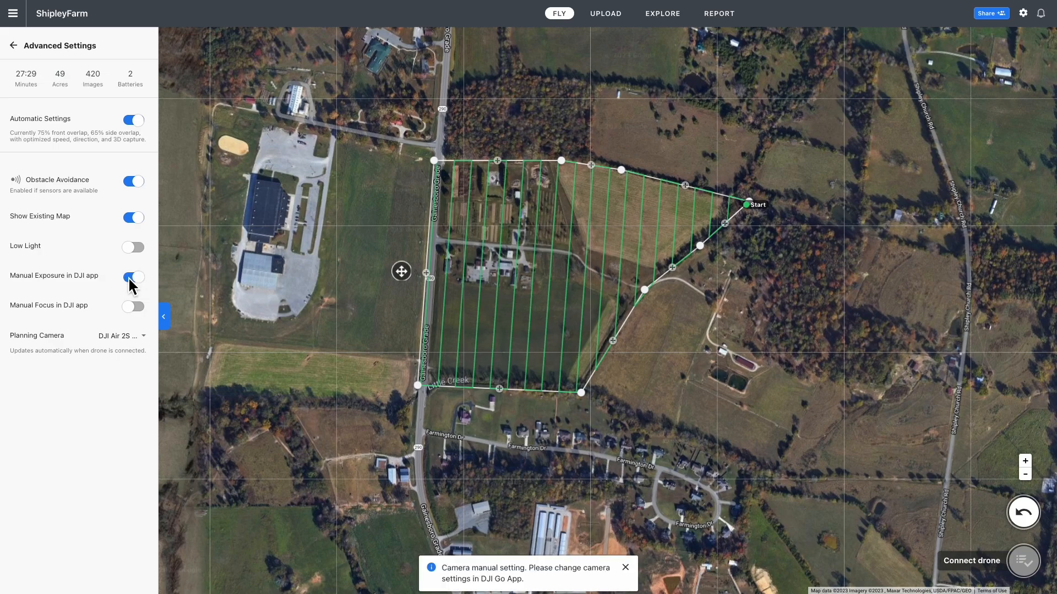
{"action": "left_click", "coordinate": [141, 315]}
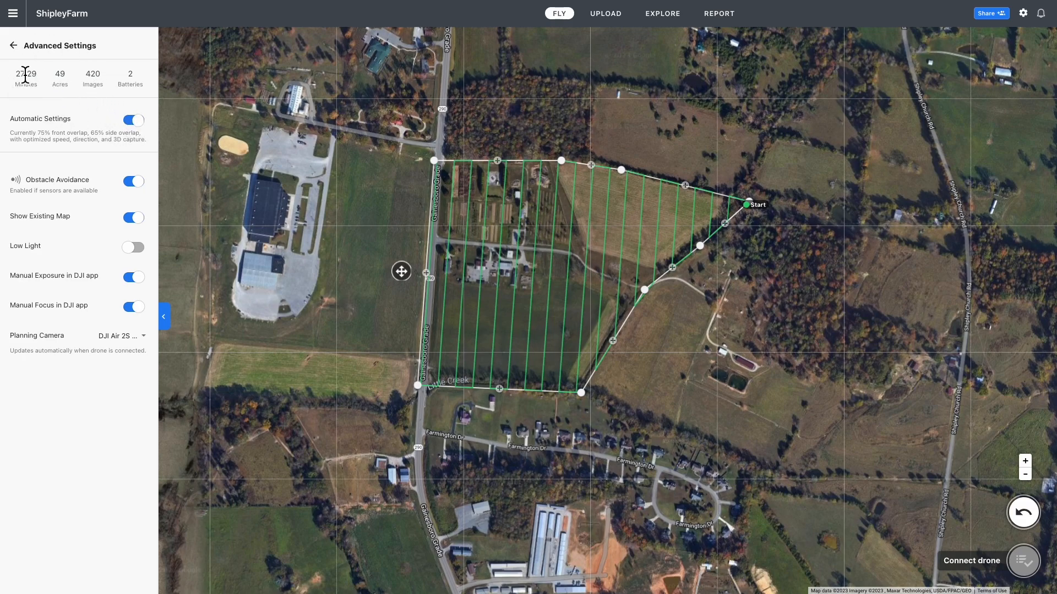
{"action": "left_click", "coordinate": [136, 122]}
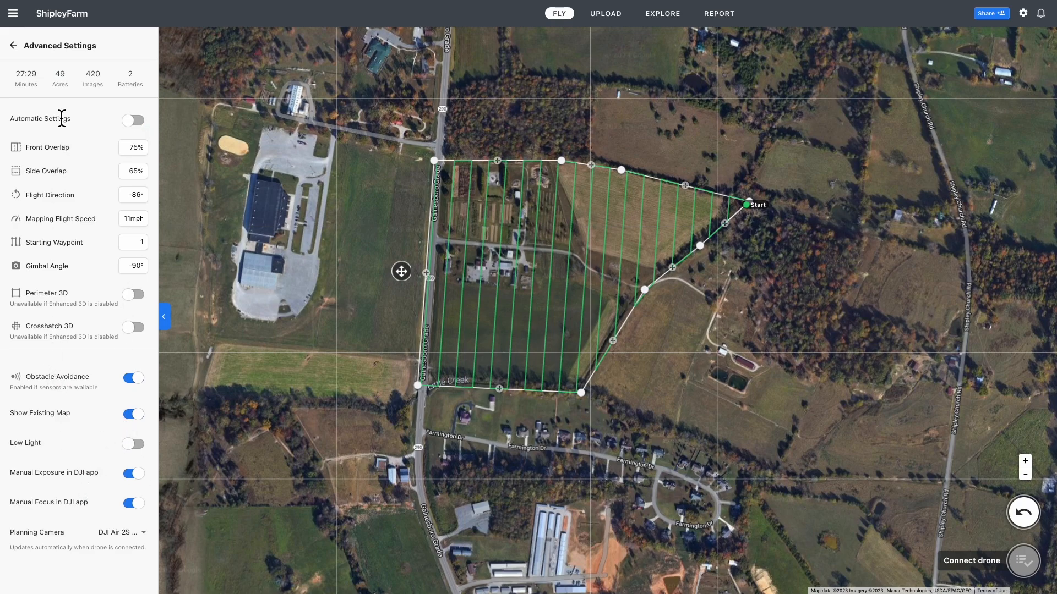
Back in the main plan settings, change the flight altitude from 200 ft to 390 ft
{"action": "left_click", "coordinate": [15, 45]}
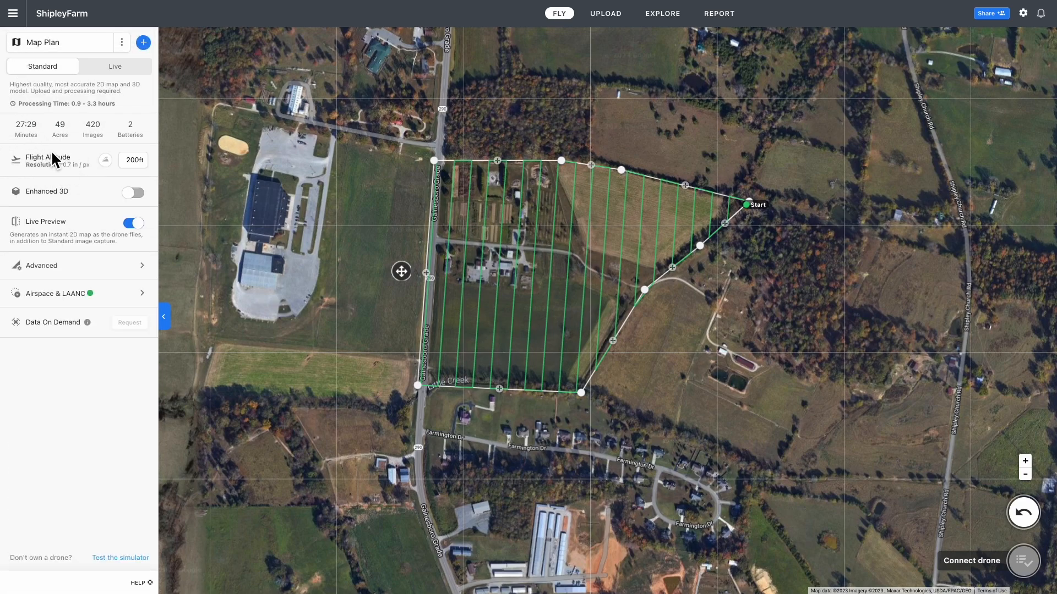
{"action": "mouse_move", "coordinate": [132, 160]}
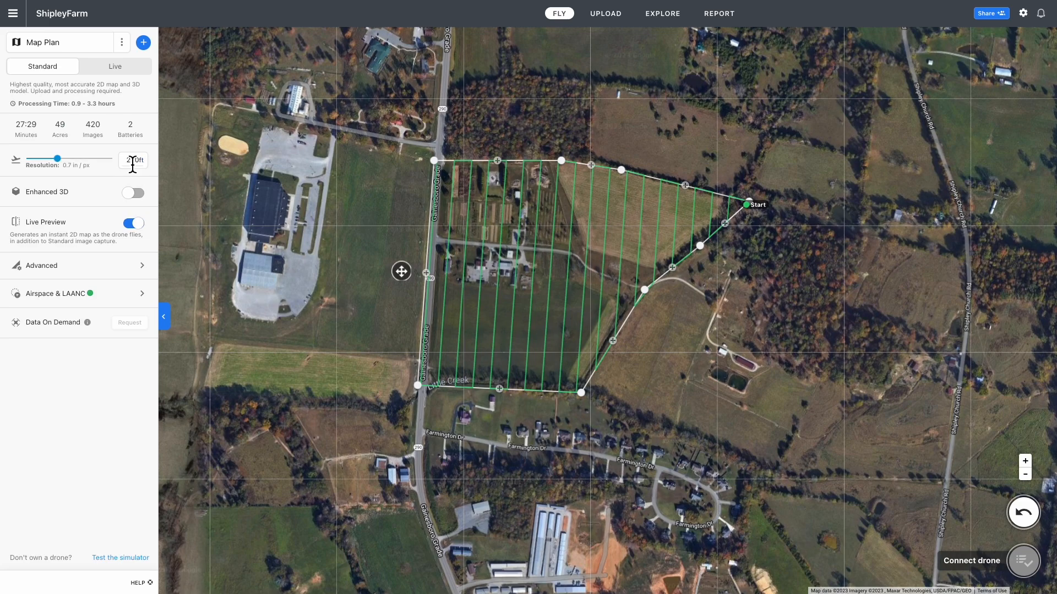
{"action": "left_click_drag", "start_coordinate": [129, 164], "coordinate": [141, 161]}
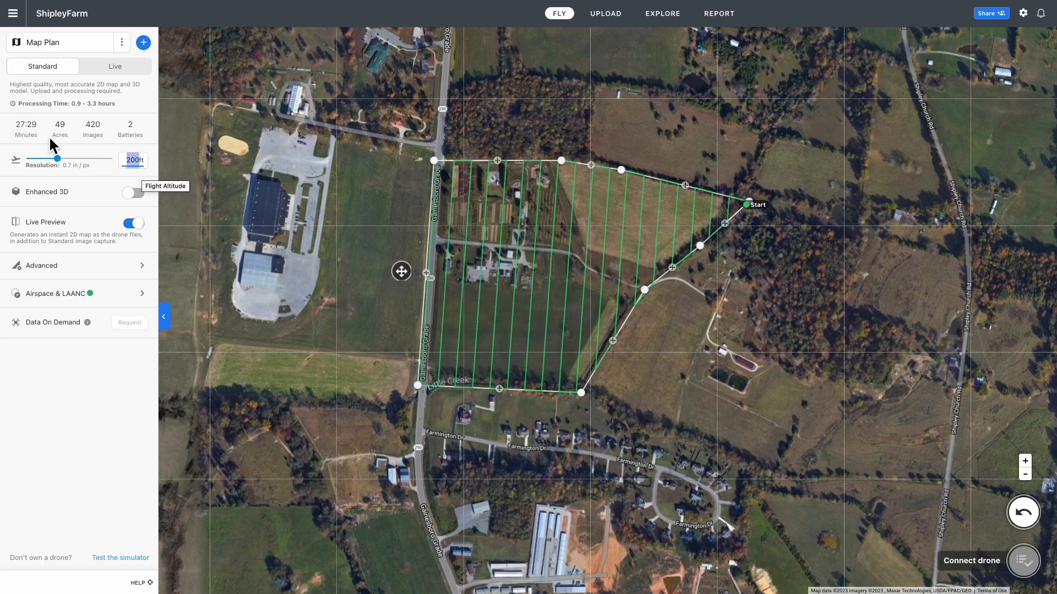
{"action": "type", "text": "390"}
{"action": "key", "text": "Return"}
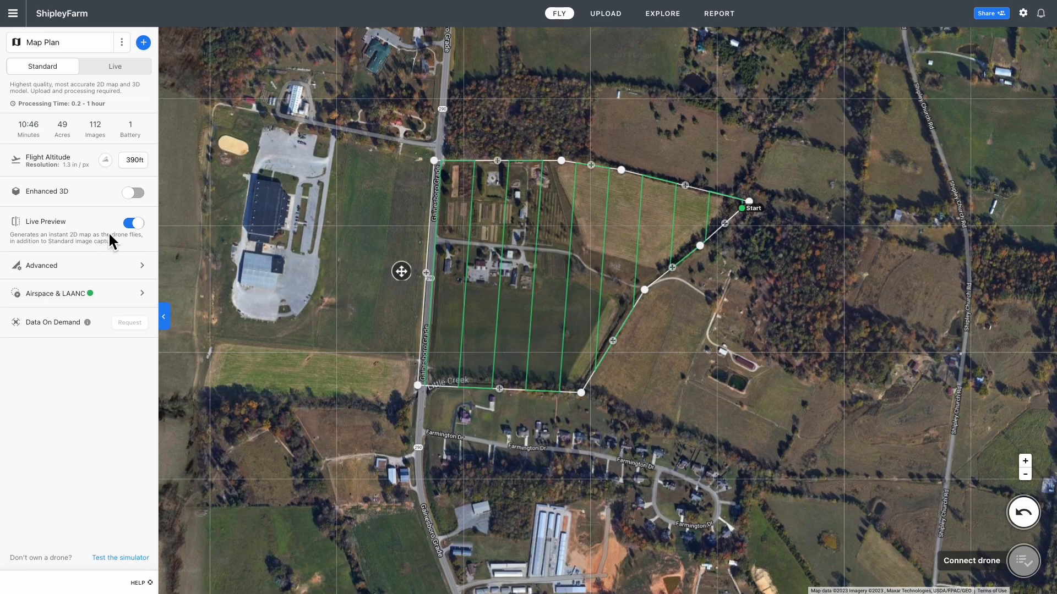
In Advanced settings, toggle Automatic Settings on and back off, revealing 20 mph speed, -86° direction, 75%/65% overlap
{"action": "left_click", "coordinate": [85, 265]}
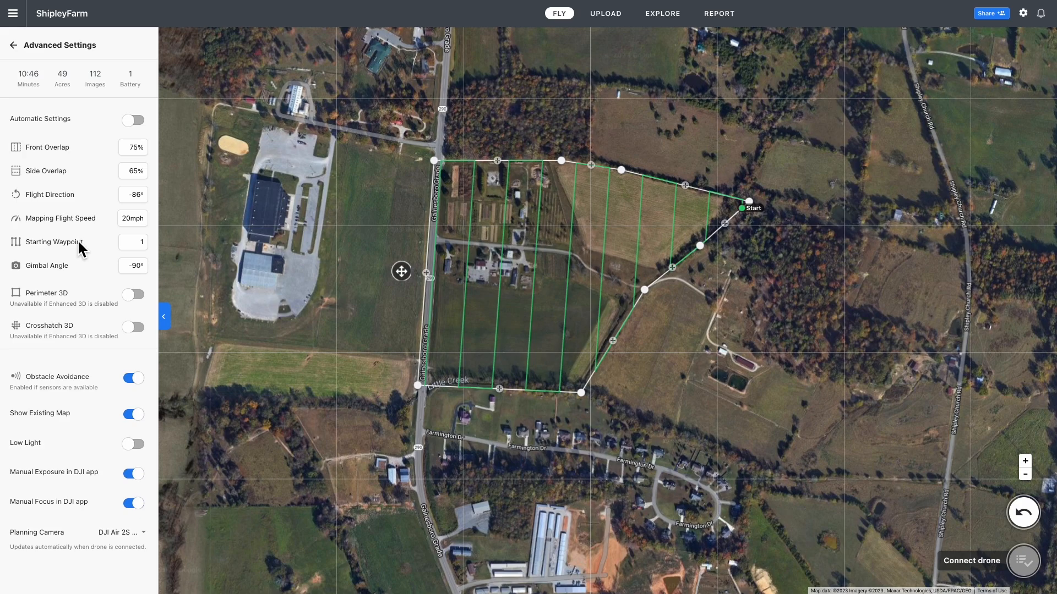
{"action": "left_click", "coordinate": [134, 120]}
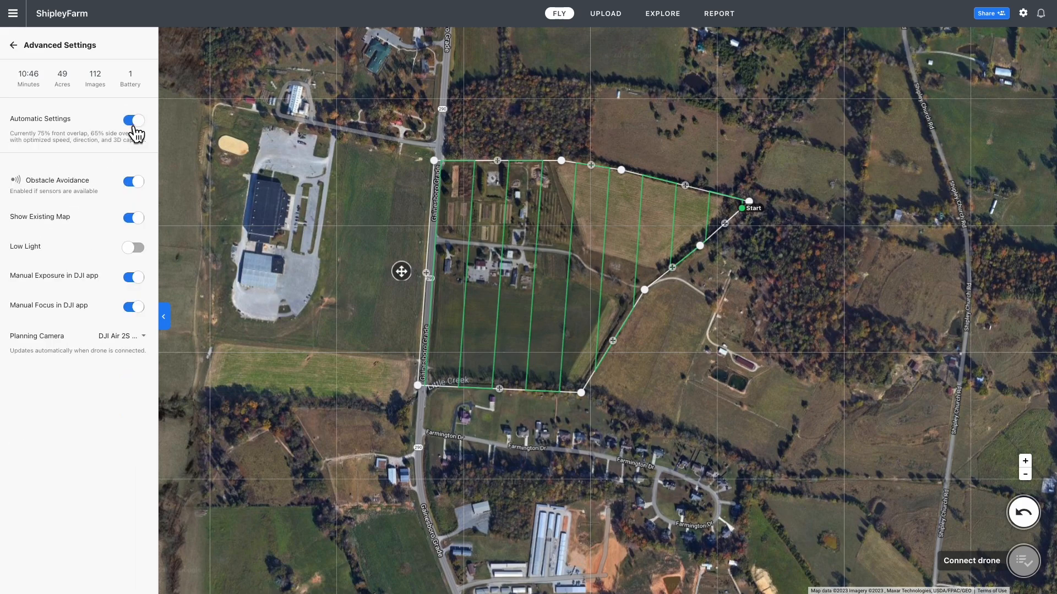
{"action": "left_click", "coordinate": [134, 127]}
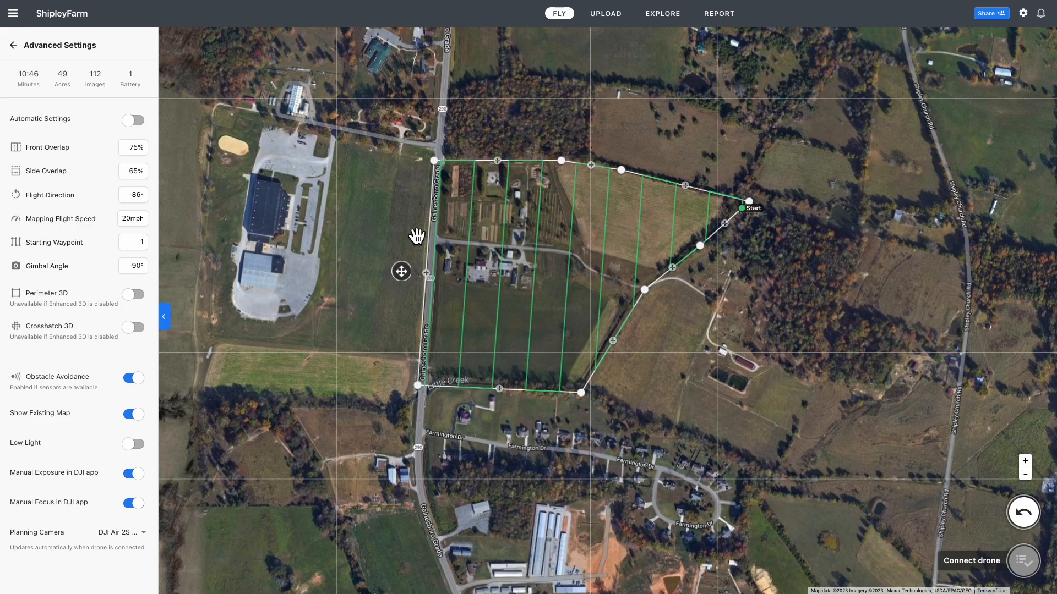
Try several flight direction angles, then set the direction to 0° for east-west flight lines
{"action": "left_click", "coordinate": [133, 195]}
{"action": "mouse_move", "coordinate": [50, 197]}
{"action": "left_mouse_down"}
{"action": "mouse_move", "coordinate": [63, 207]}
{"action": "mouse_move", "coordinate": [66, 197]}
{"action": "left_mouse_up"}
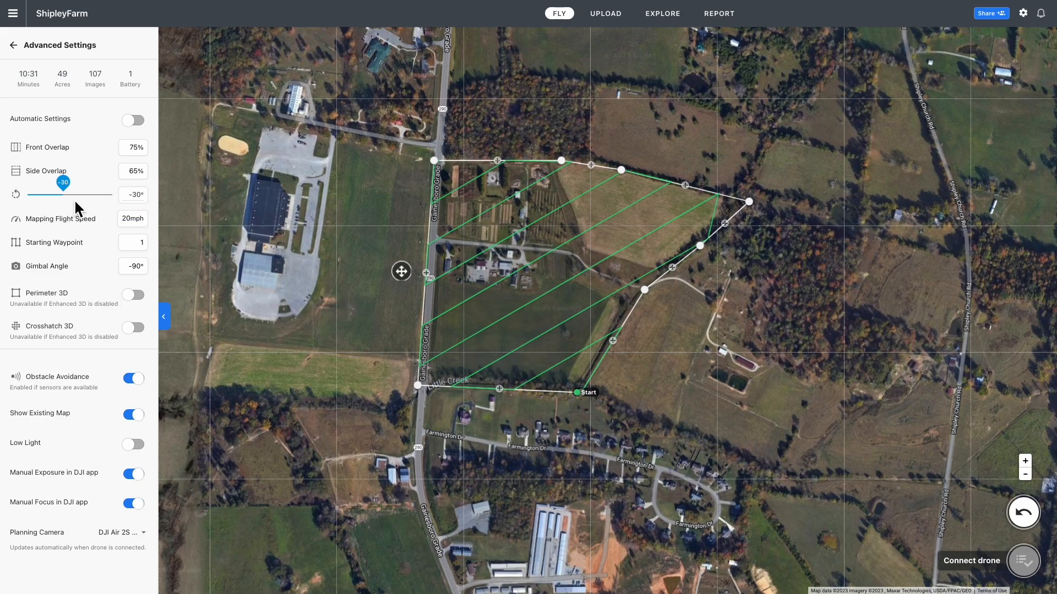
{"action": "mouse_move", "coordinate": [68, 186]}
{"action": "left_mouse_down"}
{"action": "mouse_move", "coordinate": [79, 190]}
{"action": "mouse_move", "coordinate": [72, 178]}
{"action": "left_mouse_up"}
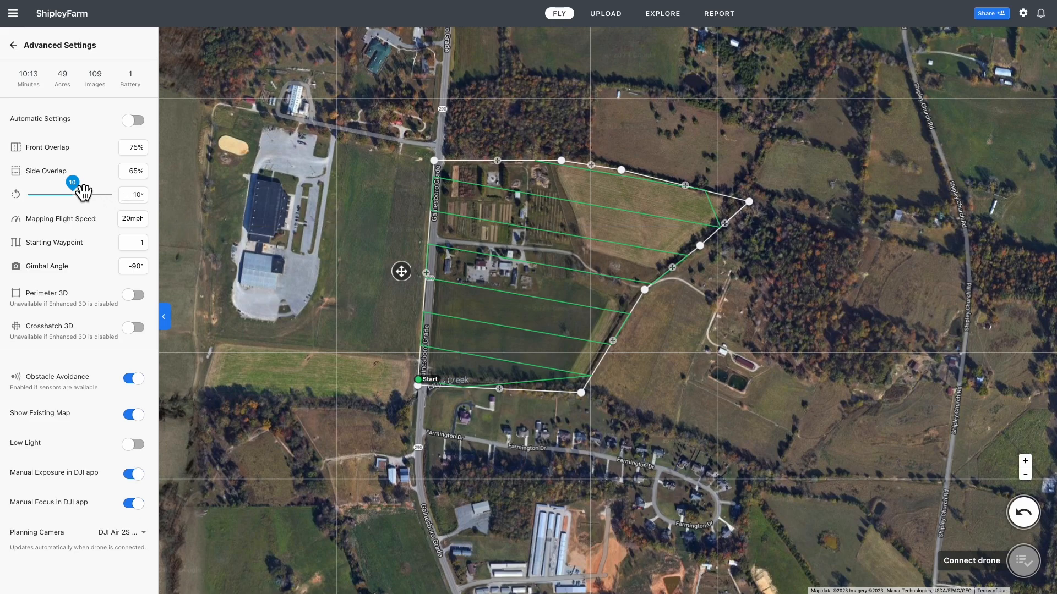
{"action": "left_click_drag", "start_coordinate": [81, 186], "coordinate": [78, 189]}
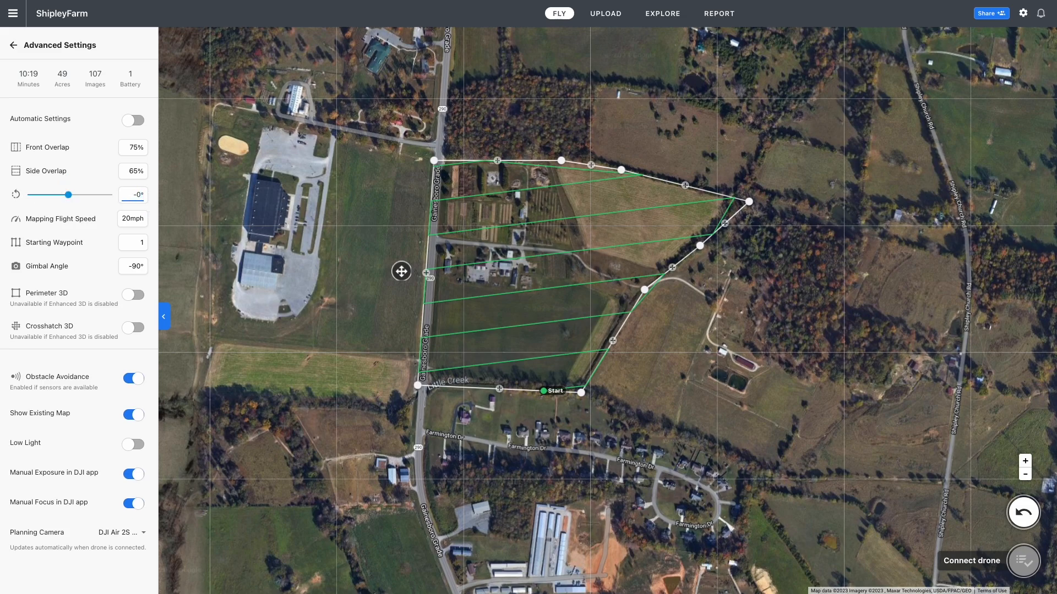
{"action": "type", "text": "0"}
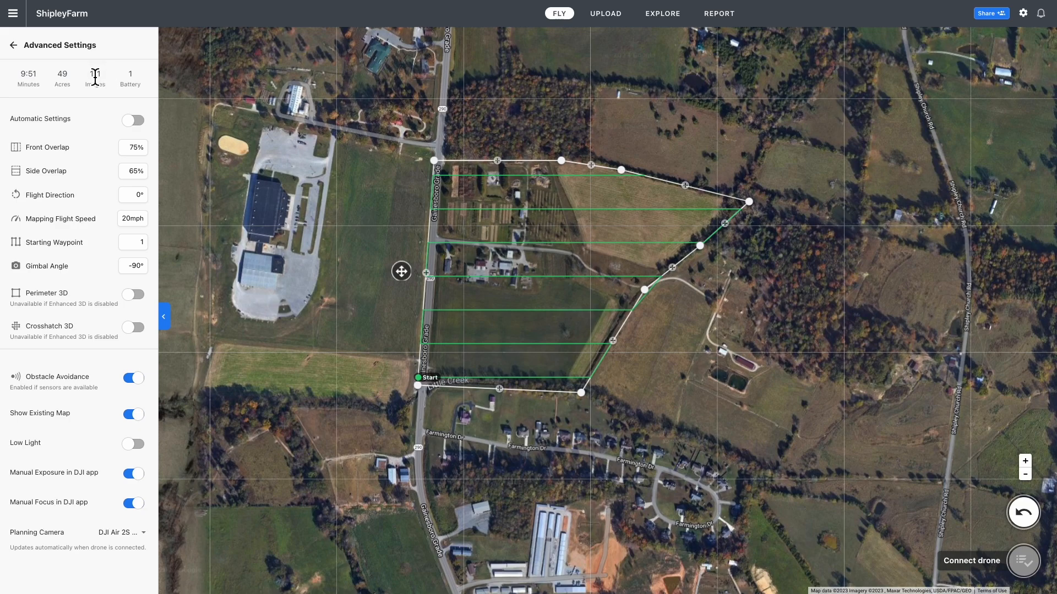
{"action": "left_click", "coordinate": [130, 214]}
{"action": "left_click", "coordinate": [114, 219]}
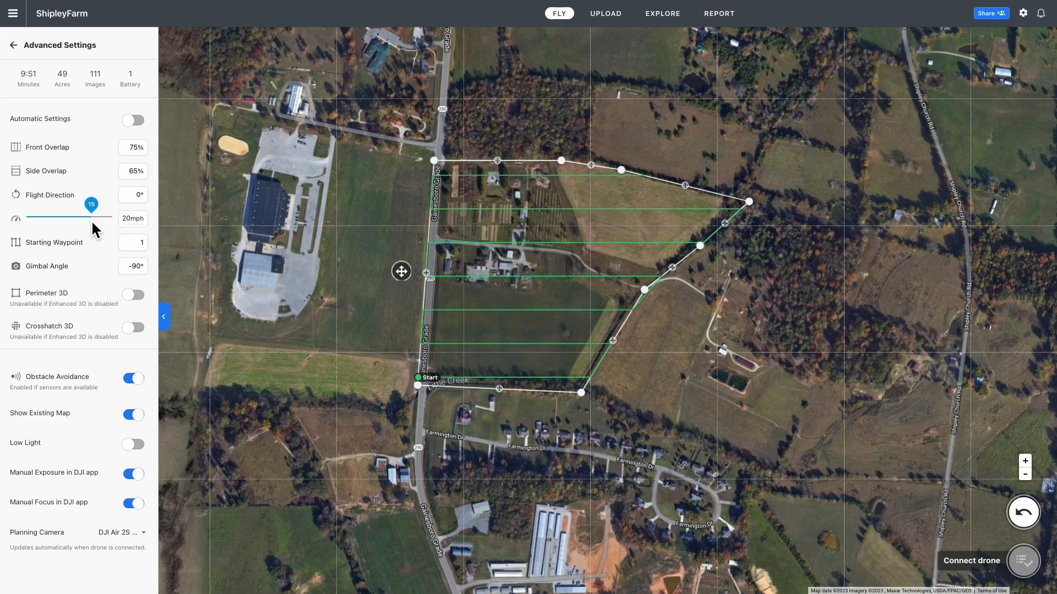
{"action": "left_click_drag", "start_coordinate": [92, 223], "coordinate": [92, 222]}
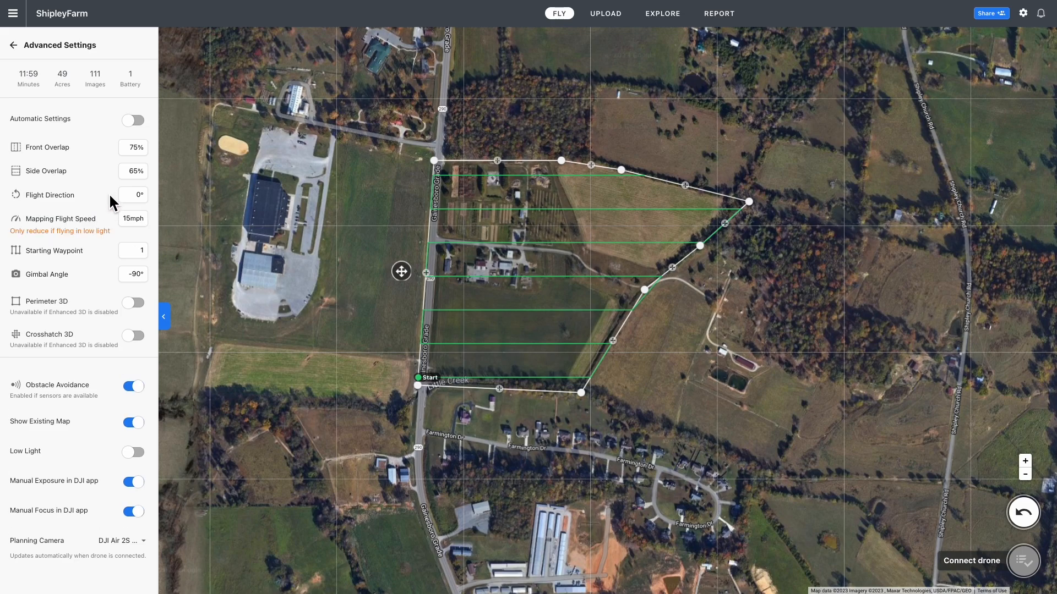
{"action": "left_click", "coordinate": [126, 218]}
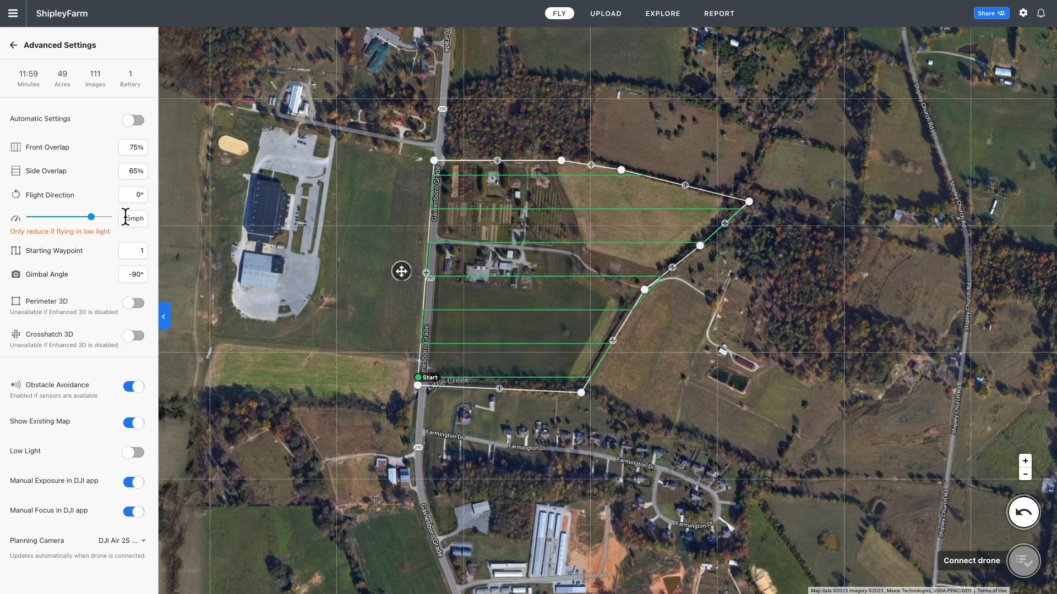
{"action": "left_click_drag", "start_coordinate": [97, 220], "coordinate": [116, 219]}
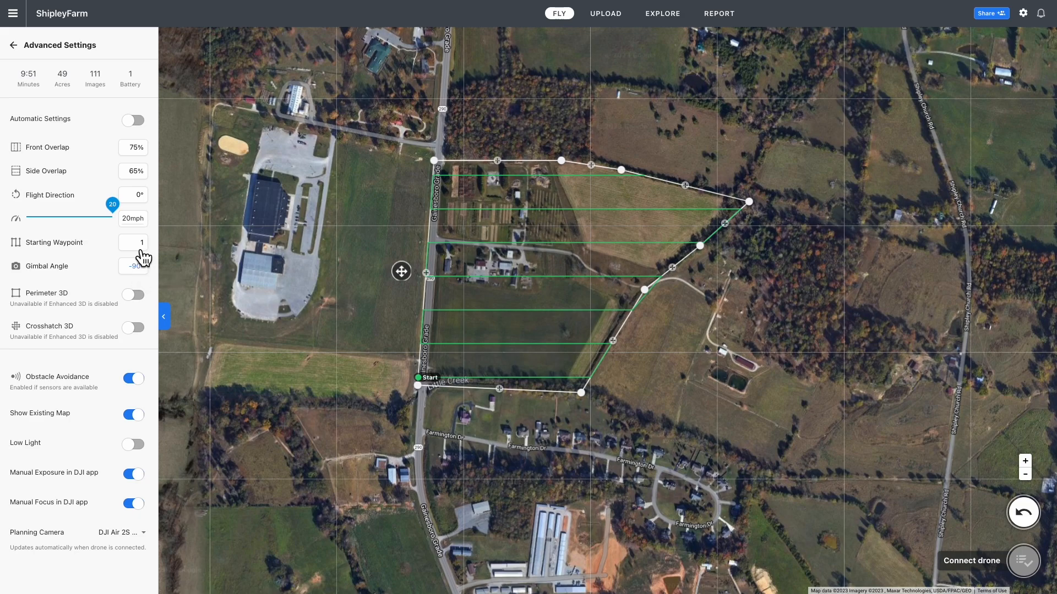
Rename the map plan to 'Shipley' and bring up the New Plan template list
{"action": "left_click", "coordinate": [13, 45]}
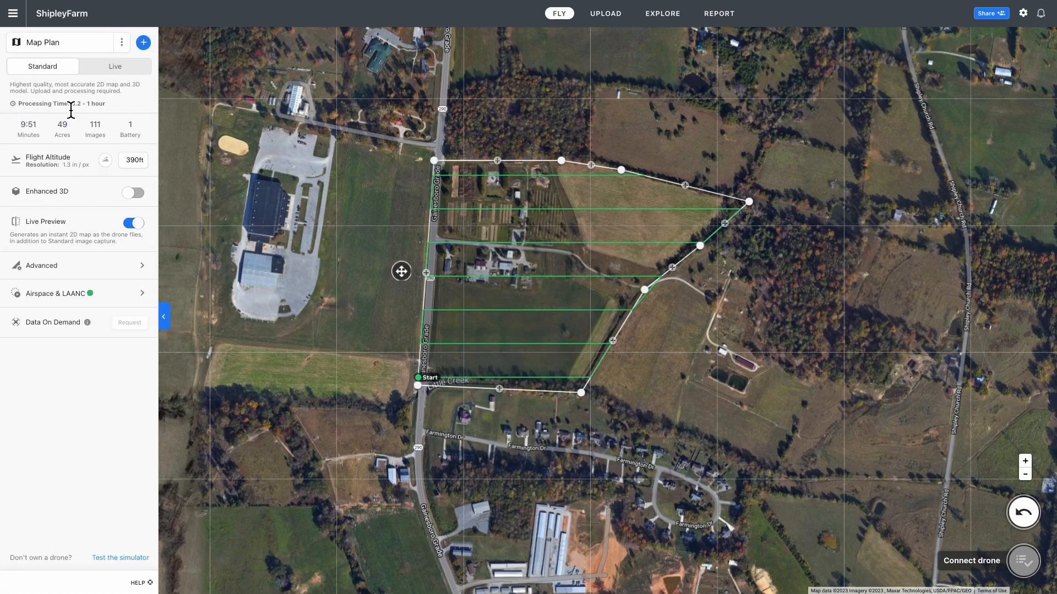
{"action": "left_click", "coordinate": [122, 43]}
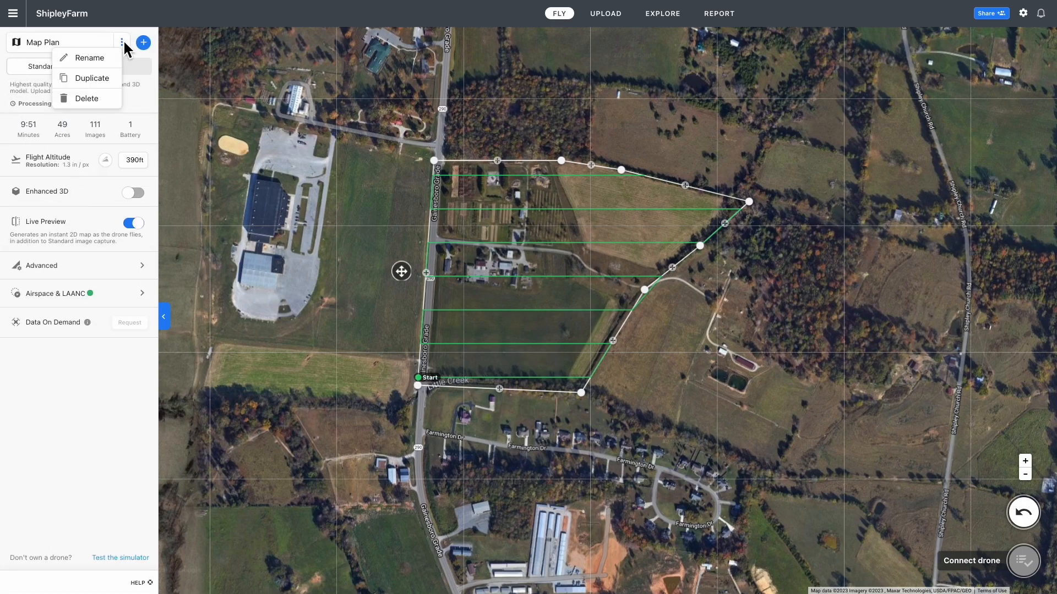
{"action": "left_click", "coordinate": [99, 58]}
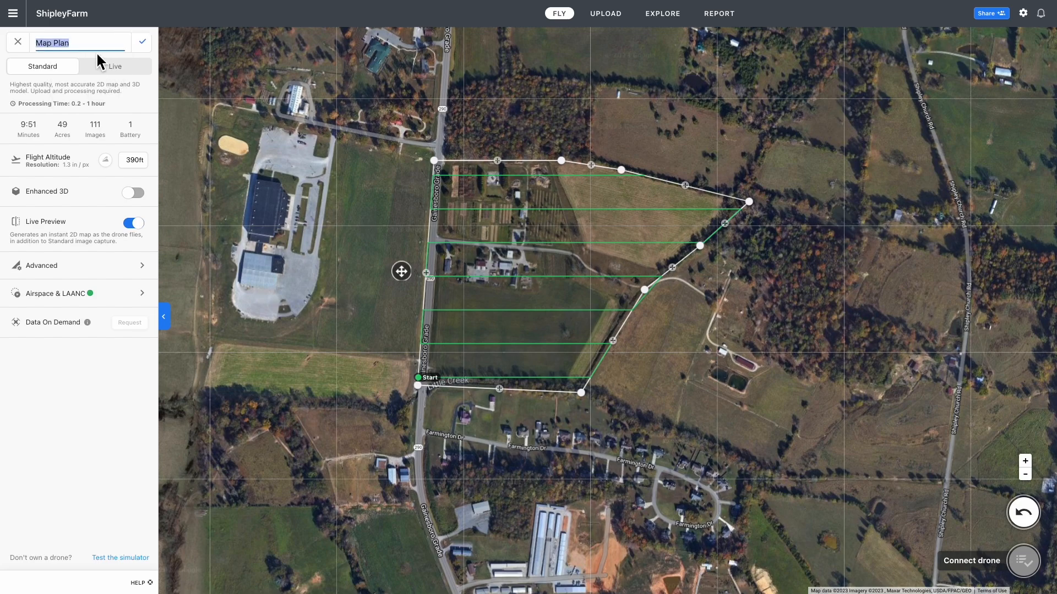
{"action": "type", "text": "Shipley"}
{"action": "left_click", "coordinate": [142, 42]}
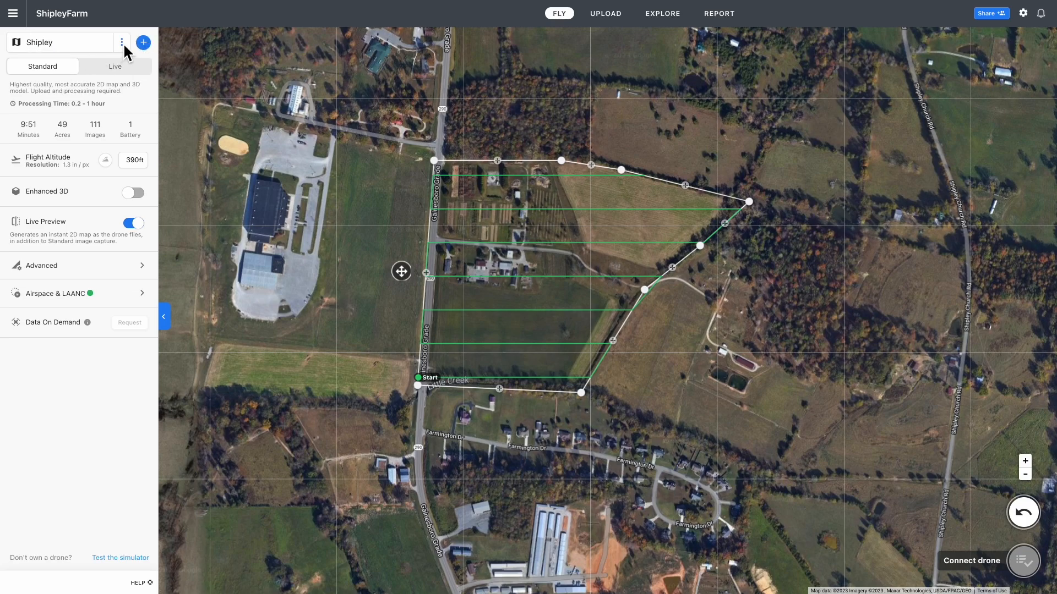
{"action": "left_click", "coordinate": [122, 43]}
{"action": "left_click", "coordinate": [144, 42]}
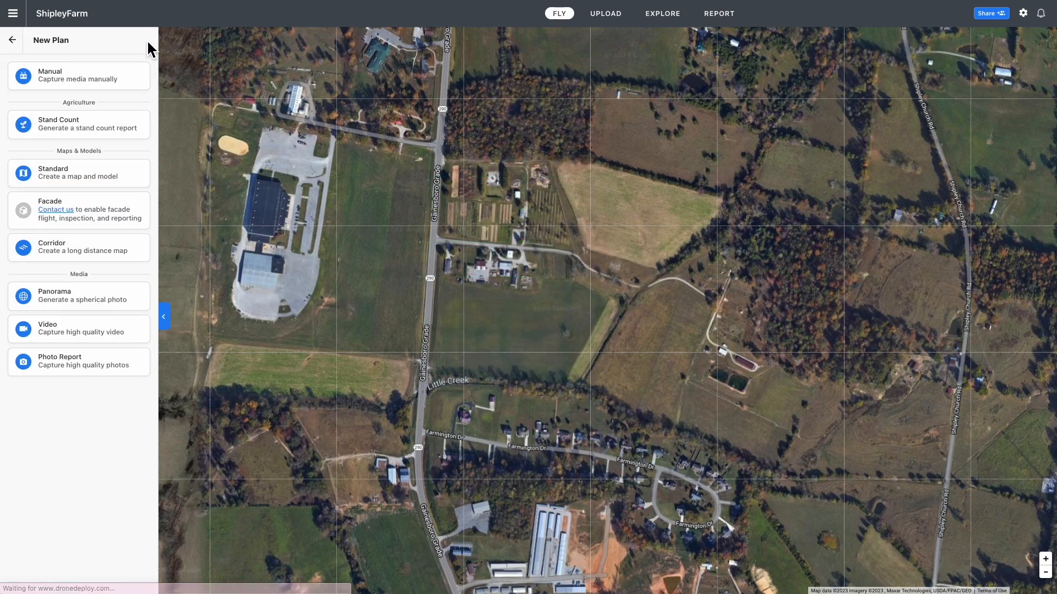
Create a Standard map plan and move its survey rectangle onto the sports field by the large building
{"action": "left_click", "coordinate": [86, 174]}
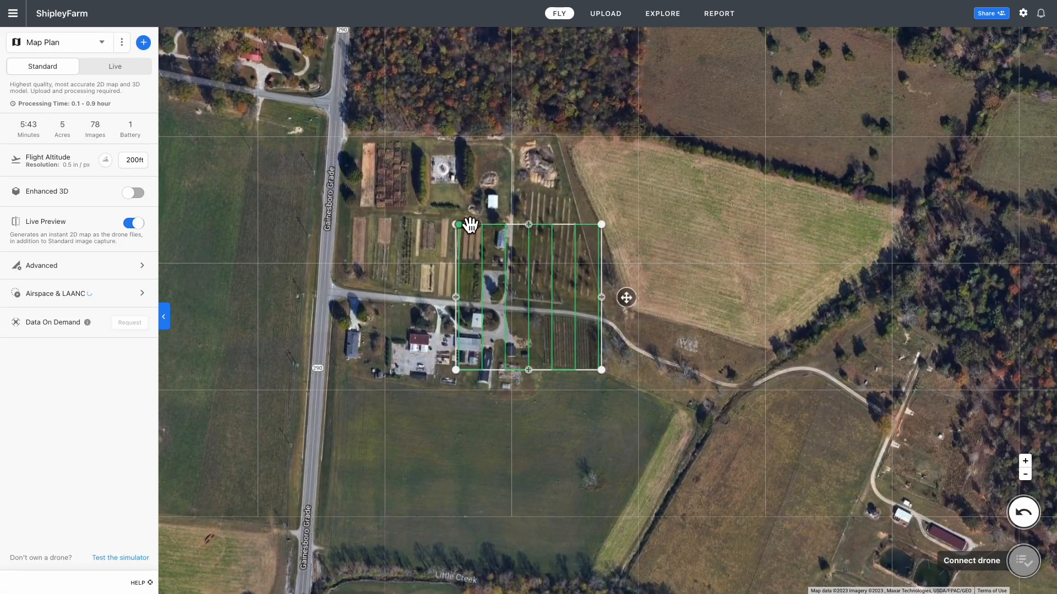
{"action": "left_click_drag", "start_coordinate": [601, 205], "coordinate": [733, 195]}
{"action": "scroll", "coordinate": [733, 196], "scroll_direction": "down", "scroll_amount": 5}
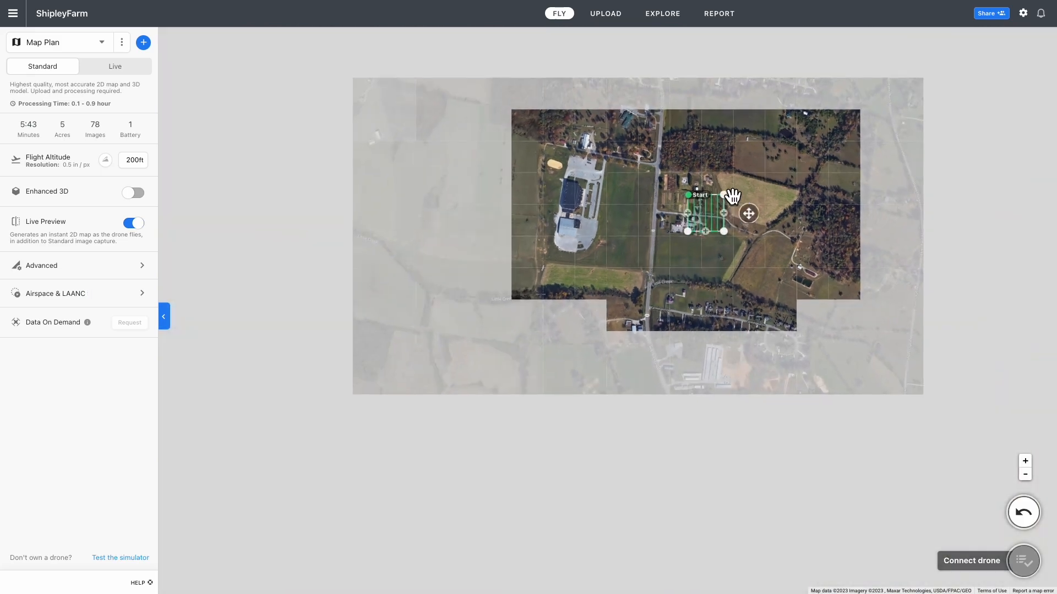
{"action": "scroll", "coordinate": [707, 217], "scroll_direction": "up", "scroll_amount": 3}
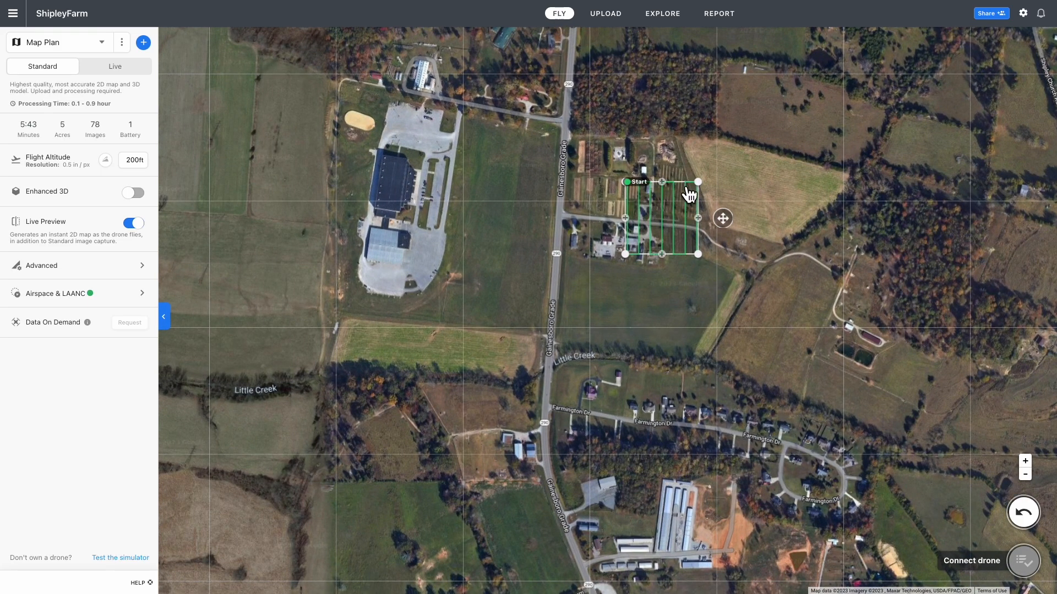
{"action": "left_click_drag", "start_coordinate": [687, 190], "coordinate": [575, 184]}
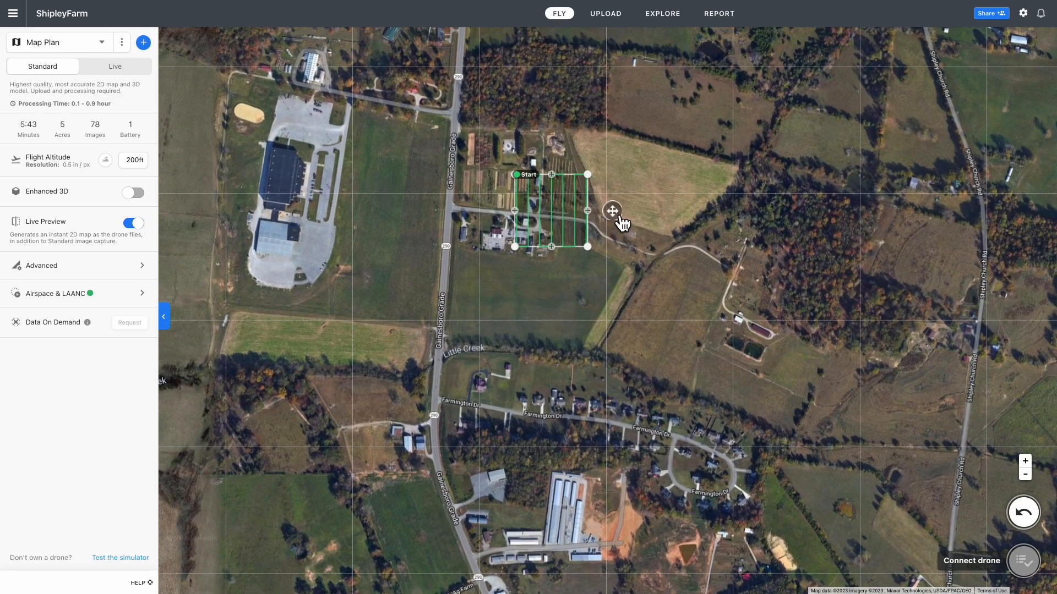
{"action": "left_click_drag", "start_coordinate": [621, 220], "coordinate": [617, 217]}
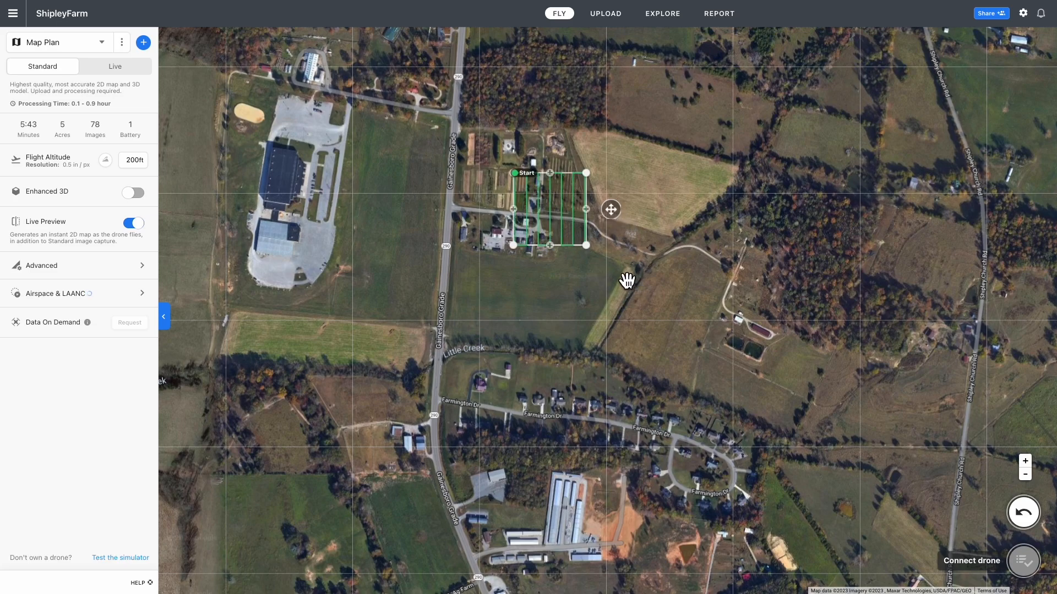
{"action": "left_click_drag", "start_coordinate": [620, 286], "coordinate": [837, 347]}
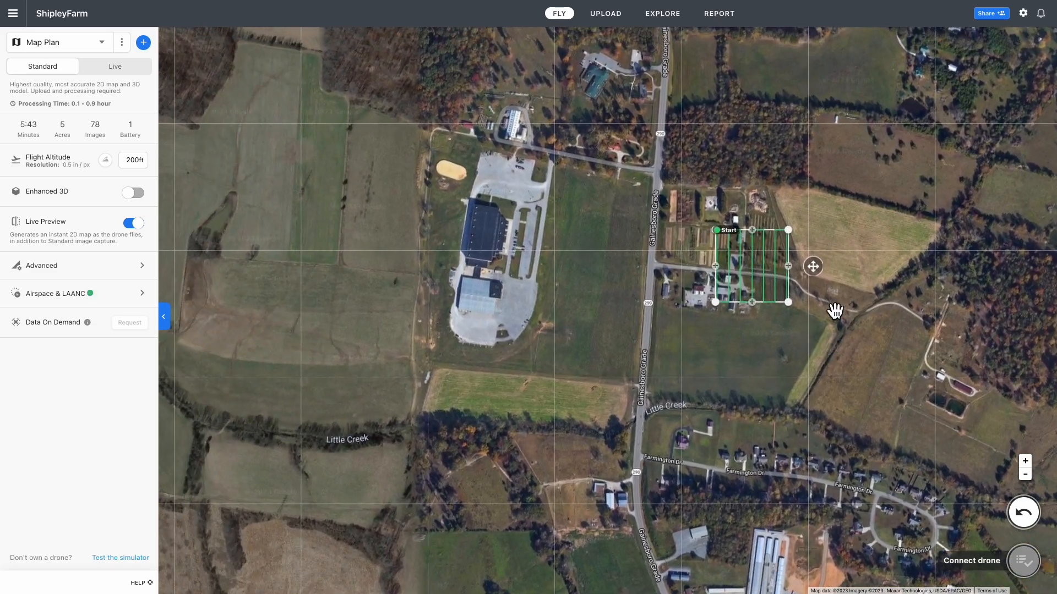
{"action": "left_click_drag", "start_coordinate": [819, 267], "coordinate": [538, 175]}
{"action": "scroll", "coordinate": [608, 264], "scroll_direction": "down", "scroll_amount": 3}
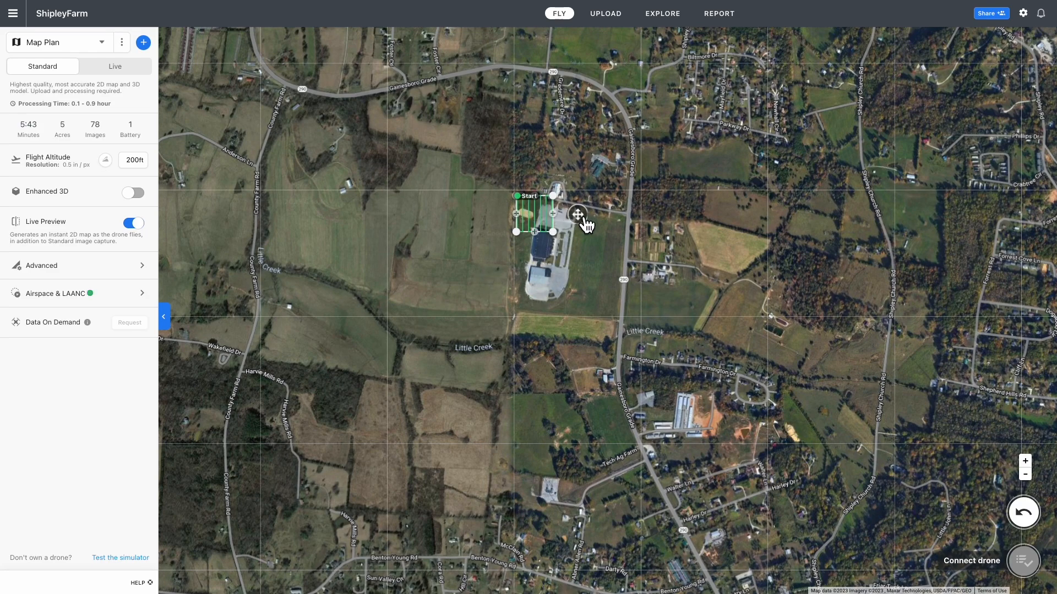
{"action": "left_click_drag", "start_coordinate": [586, 219], "coordinate": [628, 360]}
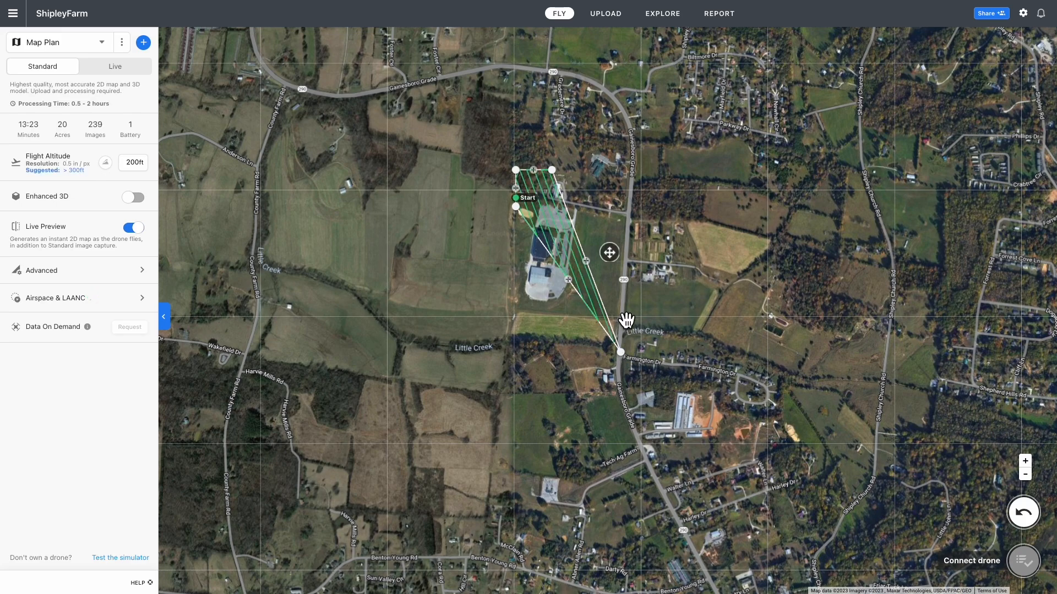
{"action": "left_click_drag", "start_coordinate": [565, 184], "coordinate": [652, 201]}
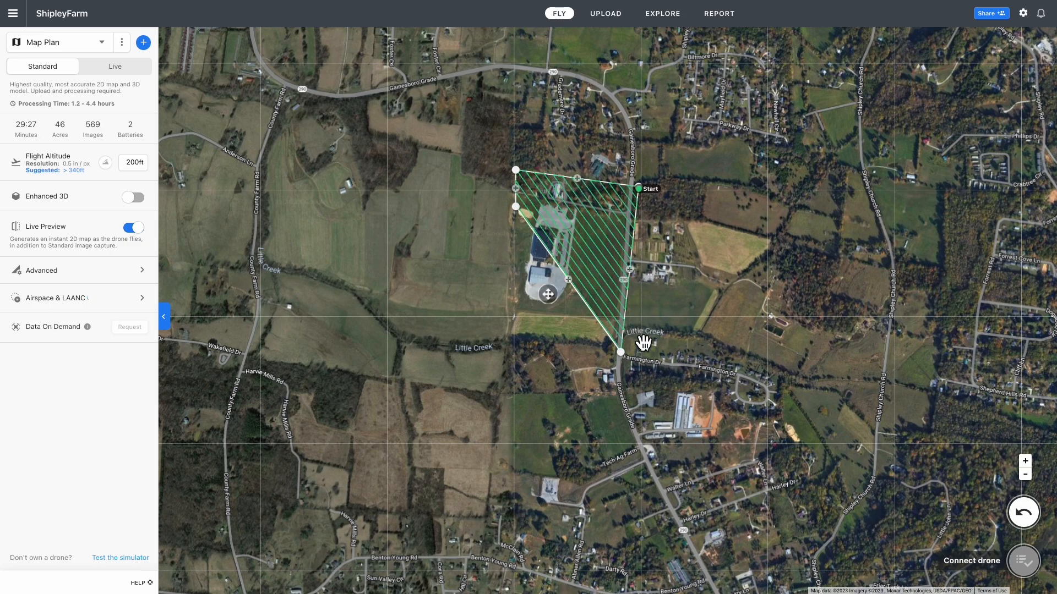
{"action": "left_click_drag", "start_coordinate": [634, 366], "coordinate": [637, 367]}
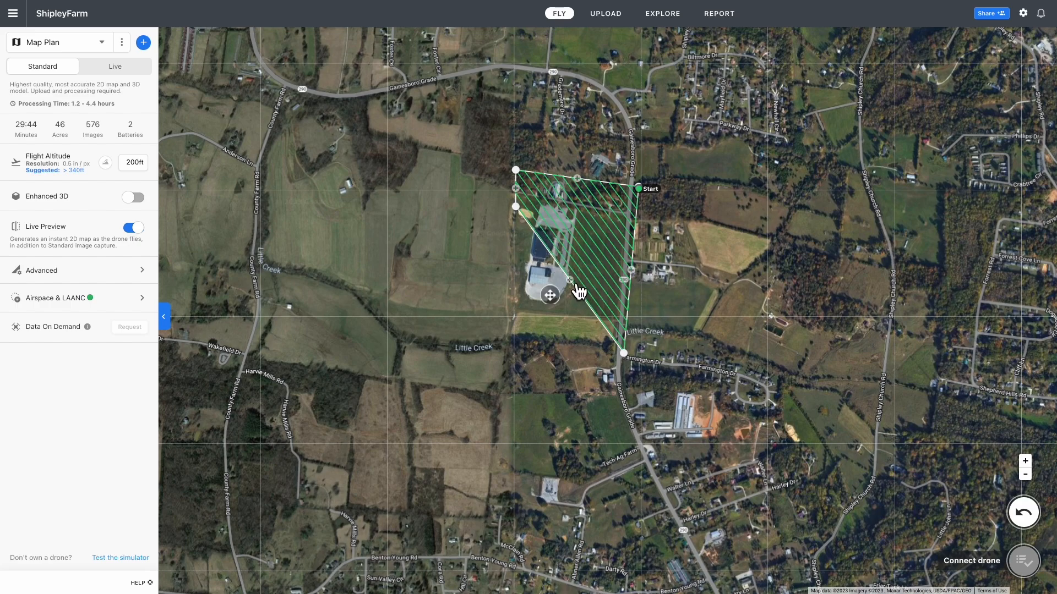
{"action": "left_click_drag", "start_coordinate": [570, 281], "coordinate": [519, 357]}
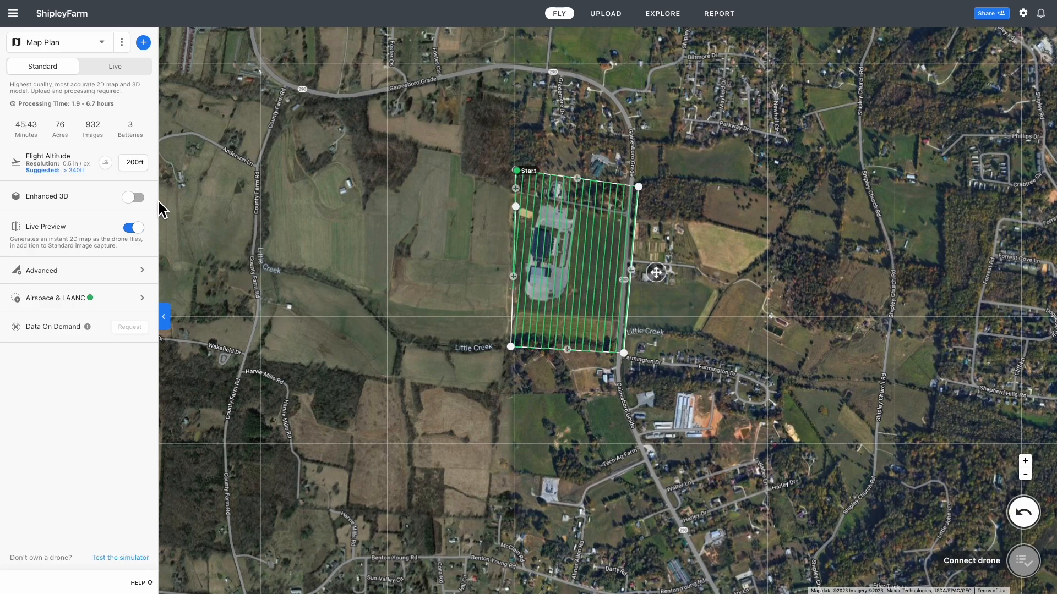
Change the flight altitude from 200 ft to 390 ft
{"action": "left_click", "coordinate": [137, 165]}
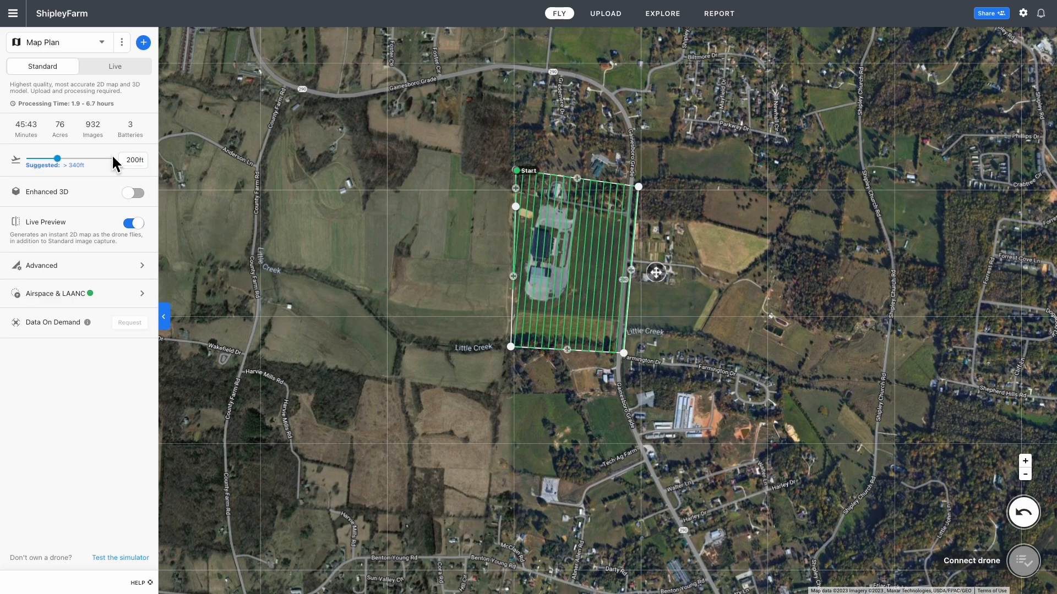
{"action": "left_click_drag", "start_coordinate": [129, 162], "coordinate": [139, 164]}
{"action": "type", "text": "390"}
{"action": "key", "text": "Return"}
{"action": "left_click", "coordinate": [141, 163]}
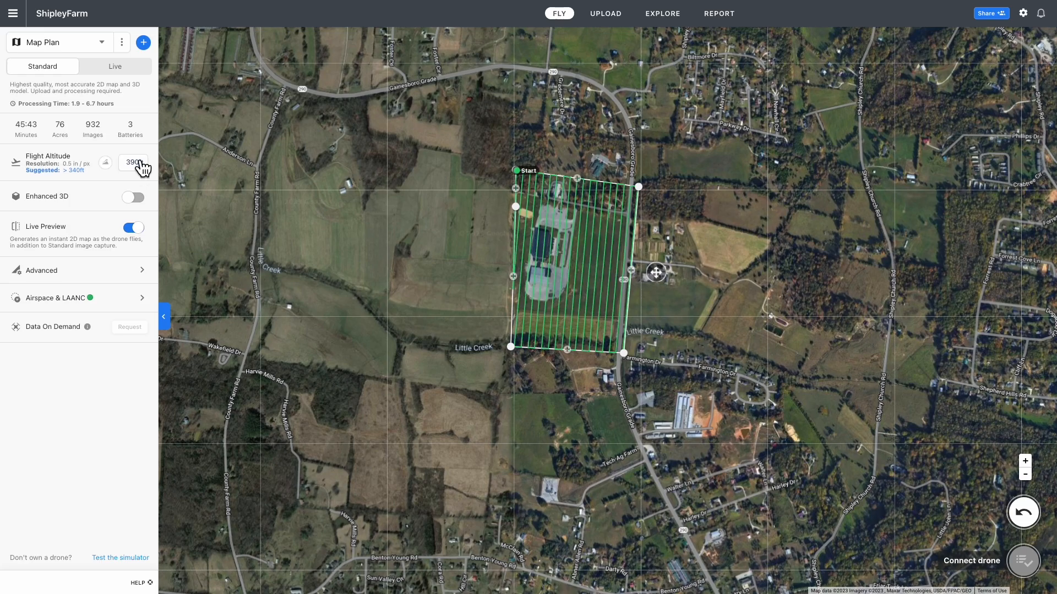
Drag the left-edge corners and midpoints westward until the survey covers 79 acres
{"action": "scroll", "coordinate": [557, 285], "scroll_direction": "up", "scroll_amount": 5}
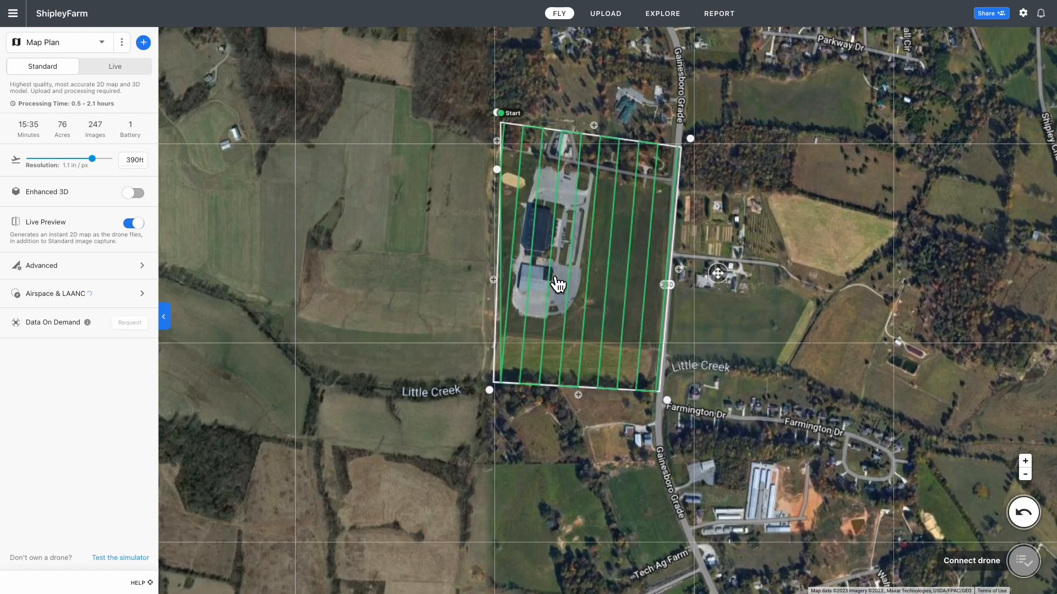
{"action": "scroll", "coordinate": [557, 284], "scroll_direction": "down", "scroll_amount": 3}
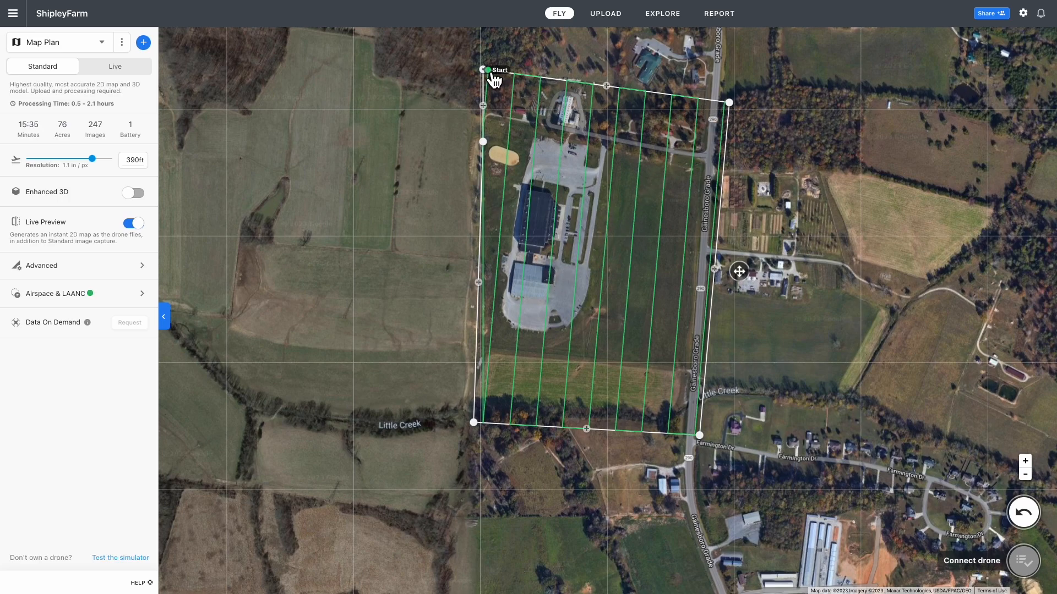
{"action": "left_click_drag", "start_coordinate": [492, 77], "coordinate": [489, 77]}
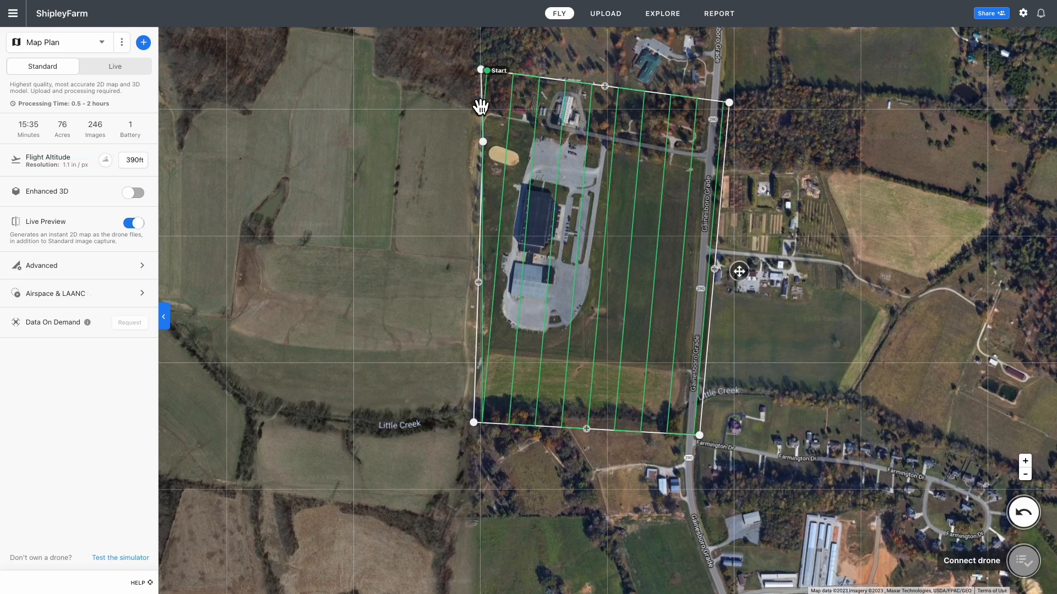
{"action": "left_click_drag", "start_coordinate": [483, 142], "coordinate": [481, 142]}
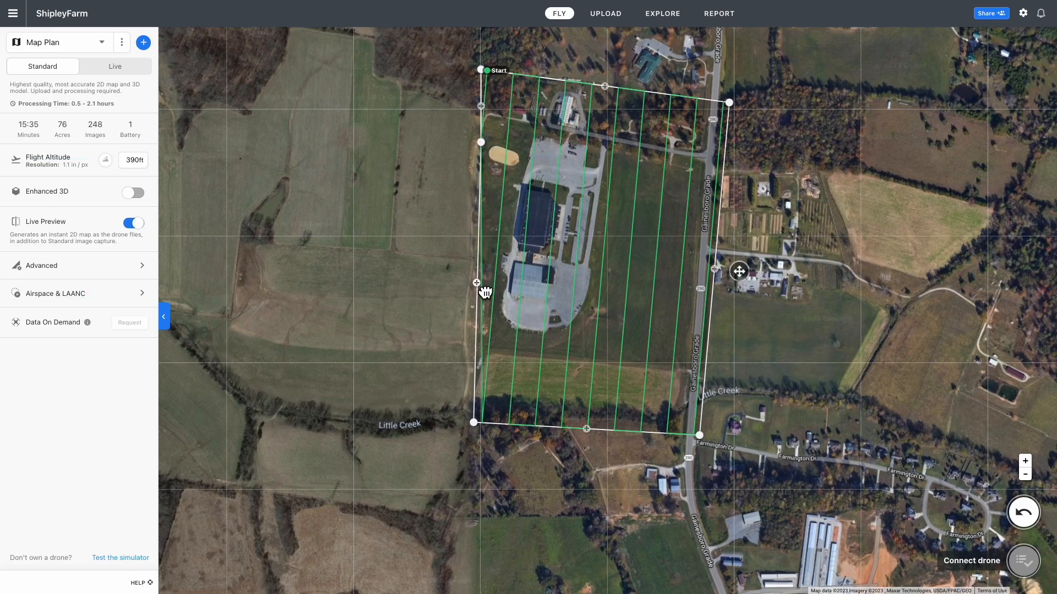
{"action": "left_click_drag", "start_coordinate": [485, 292], "coordinate": [479, 293]}
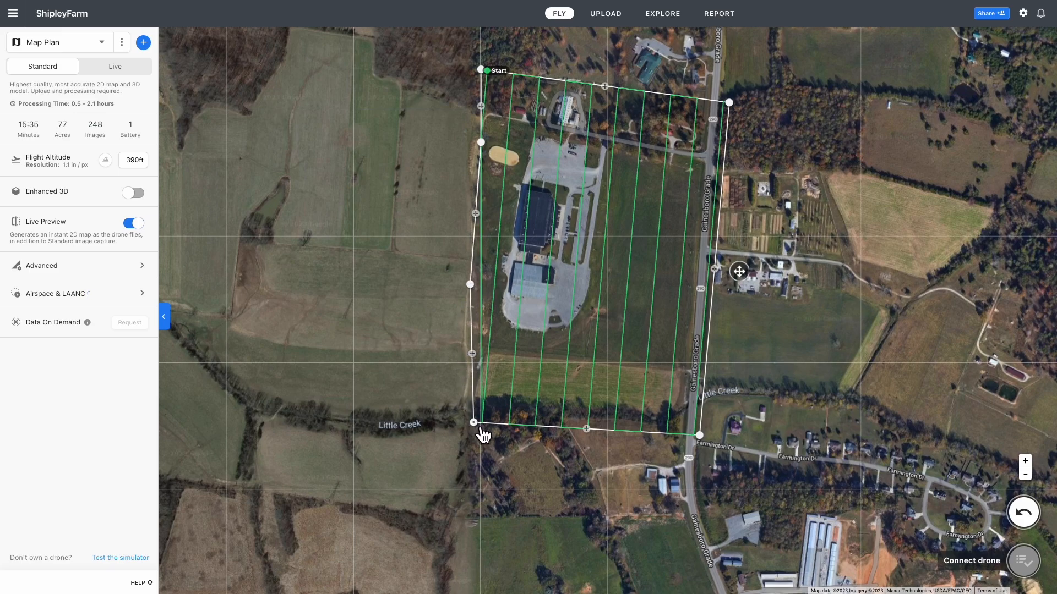
{"action": "left_click_drag", "start_coordinate": [481, 433], "coordinate": [466, 433]}
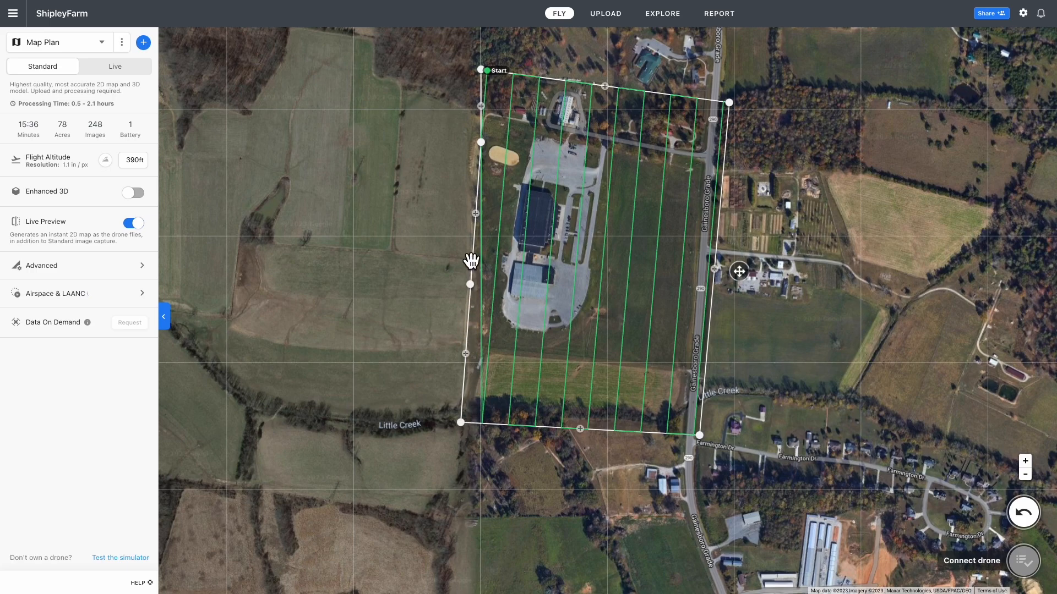
{"action": "left_click_drag", "start_coordinate": [489, 108], "coordinate": [485, 144]}
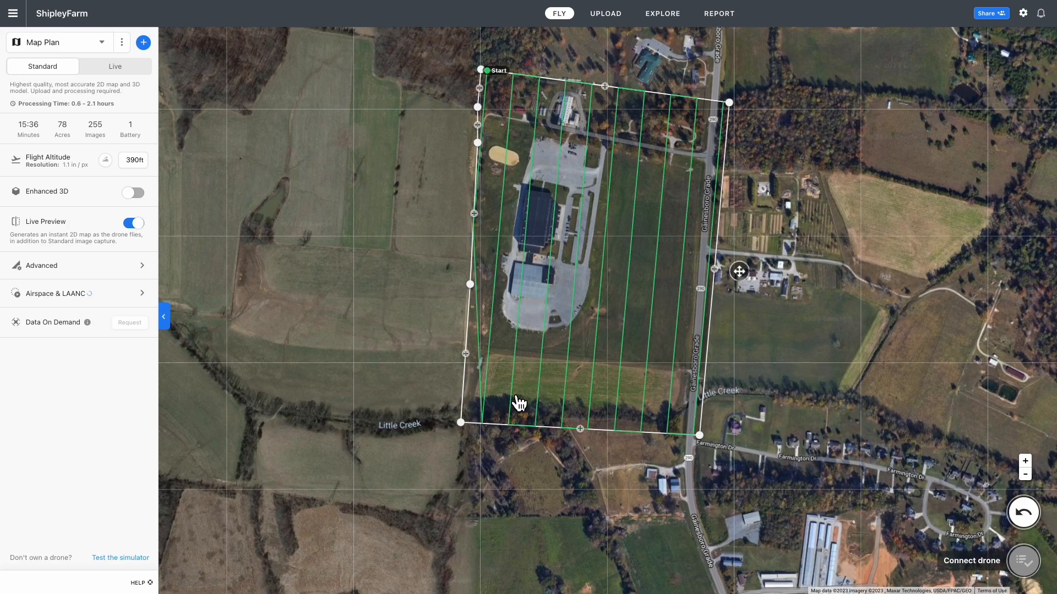
{"action": "left_click_drag", "start_coordinate": [467, 431], "coordinate": [454, 427]}
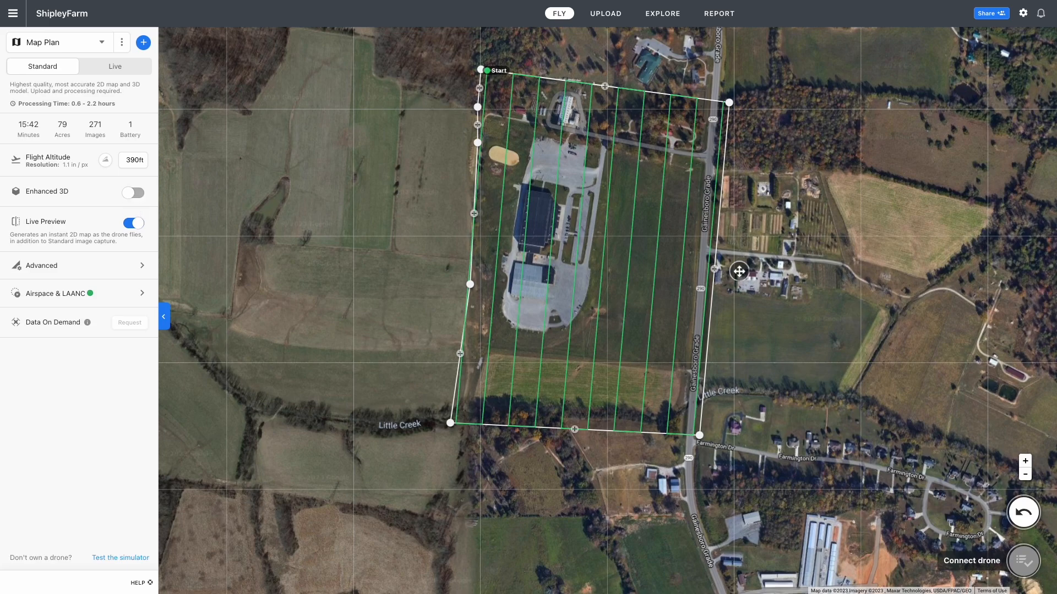
In Advanced settings, choose DJI Air 2S Camera as the planning camera
{"action": "left_click", "coordinate": [142, 266]}
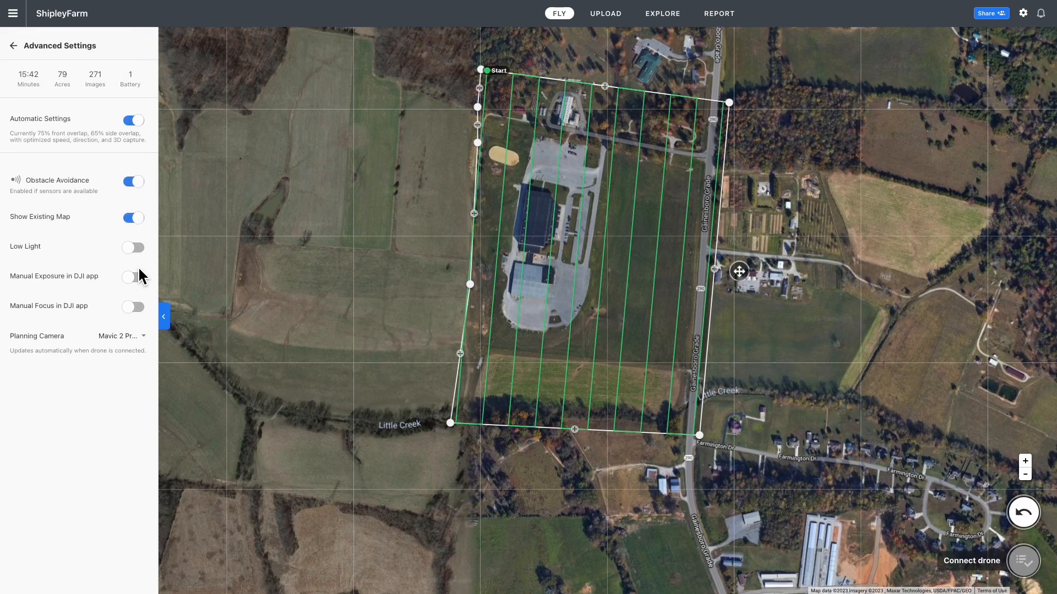
{"action": "left_click", "coordinate": [144, 343]}
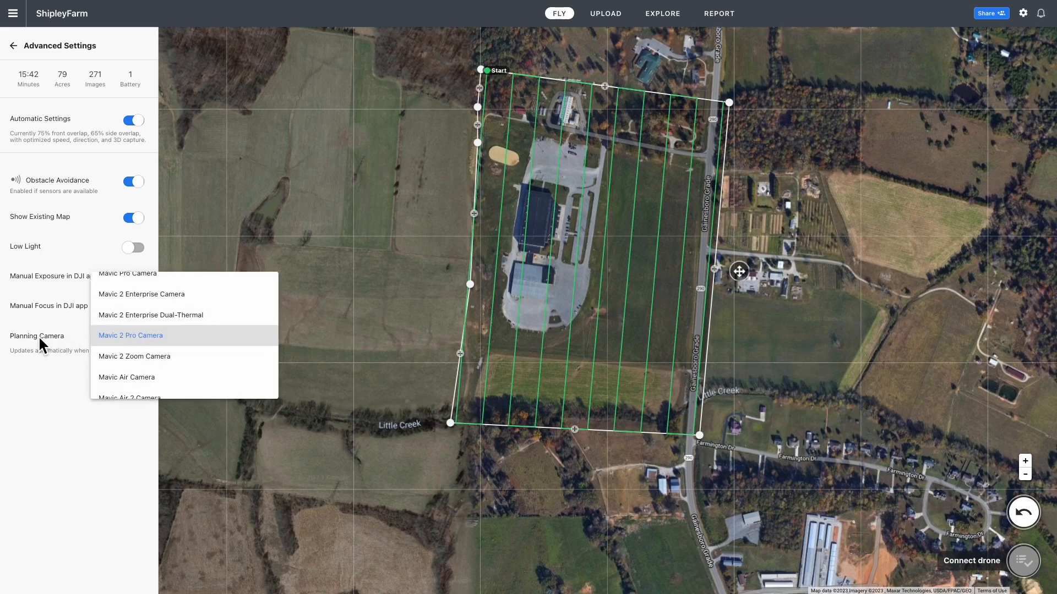
{"action": "scroll", "coordinate": [161, 360], "scroll_direction": "down", "scroll_amount": 1}
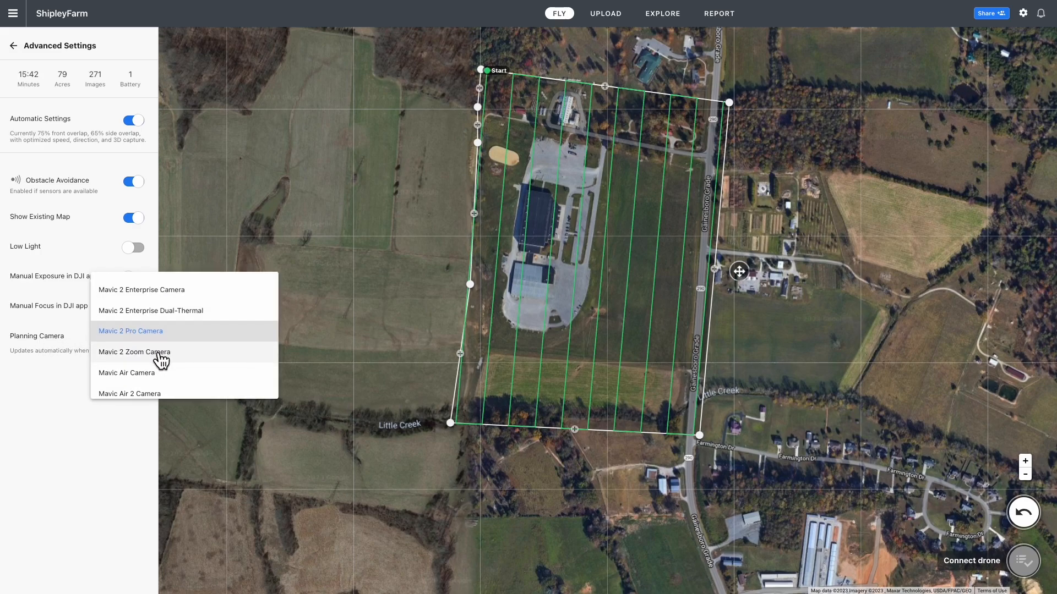
{"action": "scroll", "coordinate": [160, 360], "scroll_direction": "down", "scroll_amount": 2}
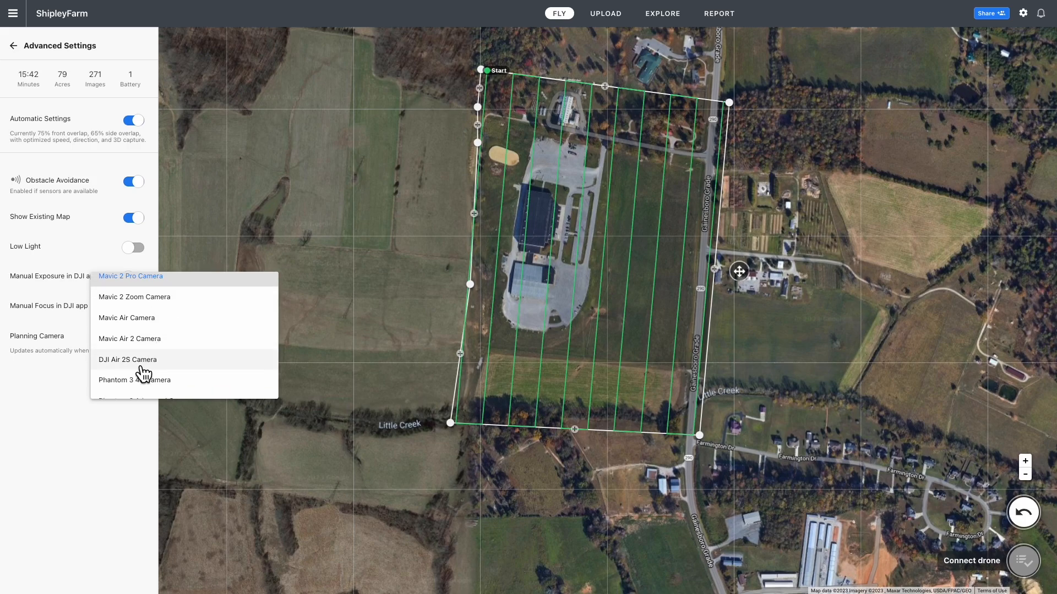
{"action": "left_click", "coordinate": [140, 366]}
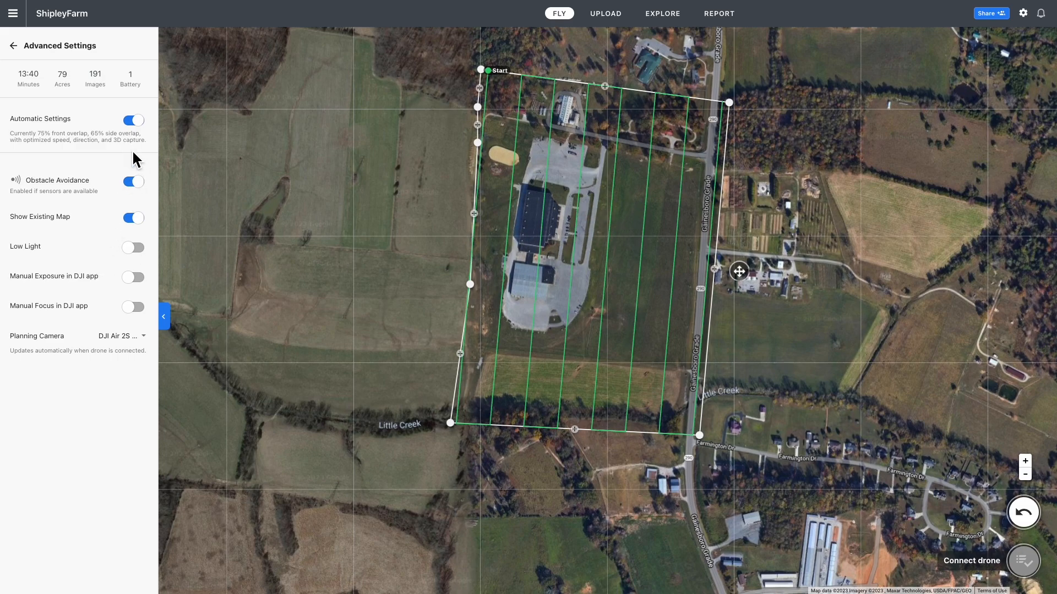
Switch Automatic Settings off to reveal the manual flight direction control
{"action": "left_click", "coordinate": [138, 124]}
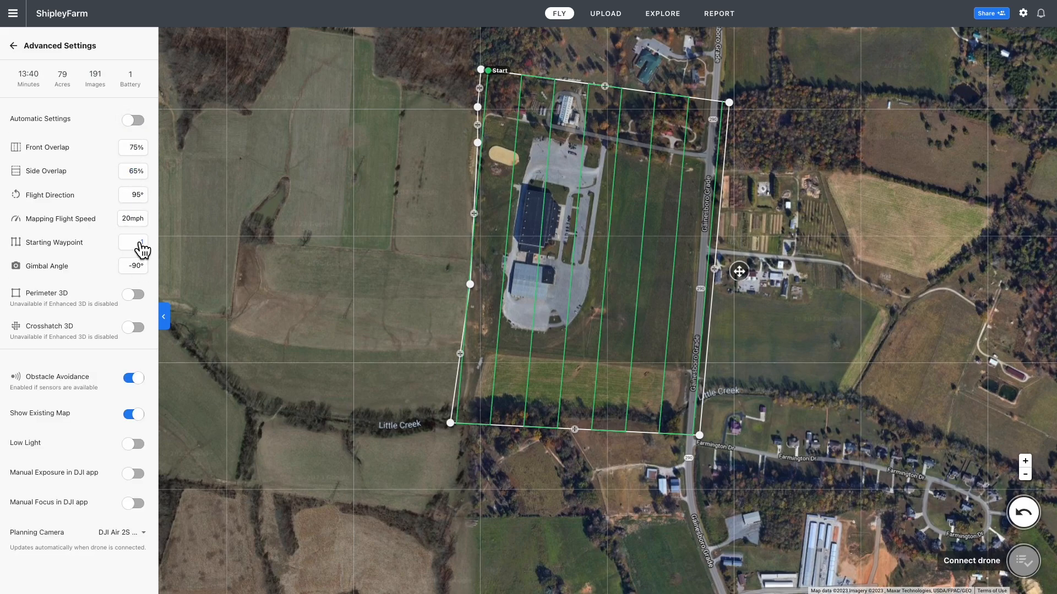
{"action": "left_click", "coordinate": [131, 201]}
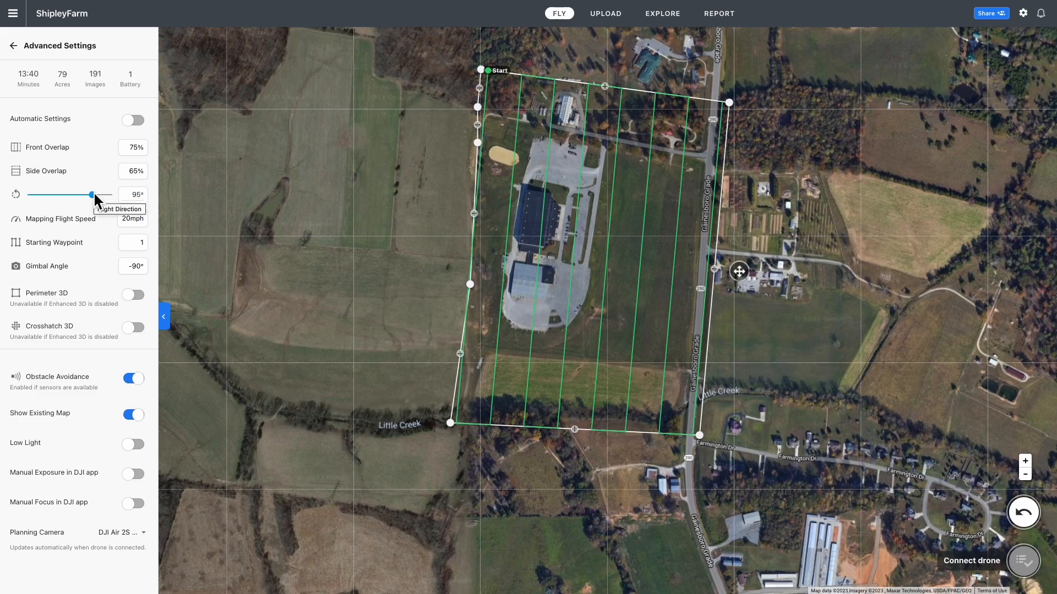
{"action": "left_click_drag", "start_coordinate": [93, 195], "coordinate": [59, 200]}
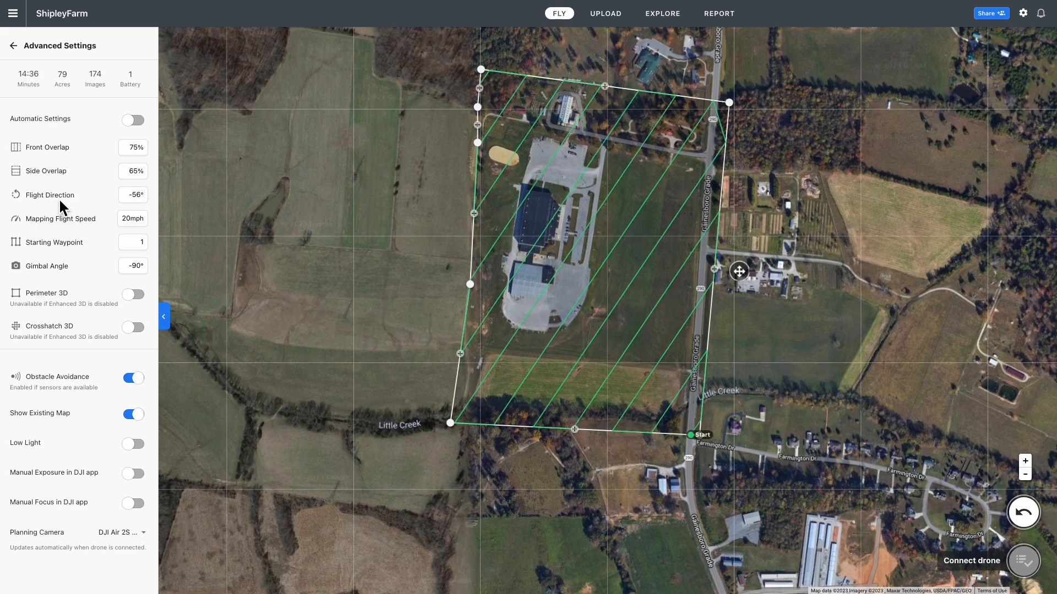
Try several slider angles, then set the flight direction to -90°
{"action": "left_click", "coordinate": [132, 200]}
{"action": "left_click_drag", "start_coordinate": [64, 196], "coordinate": [50, 197]}
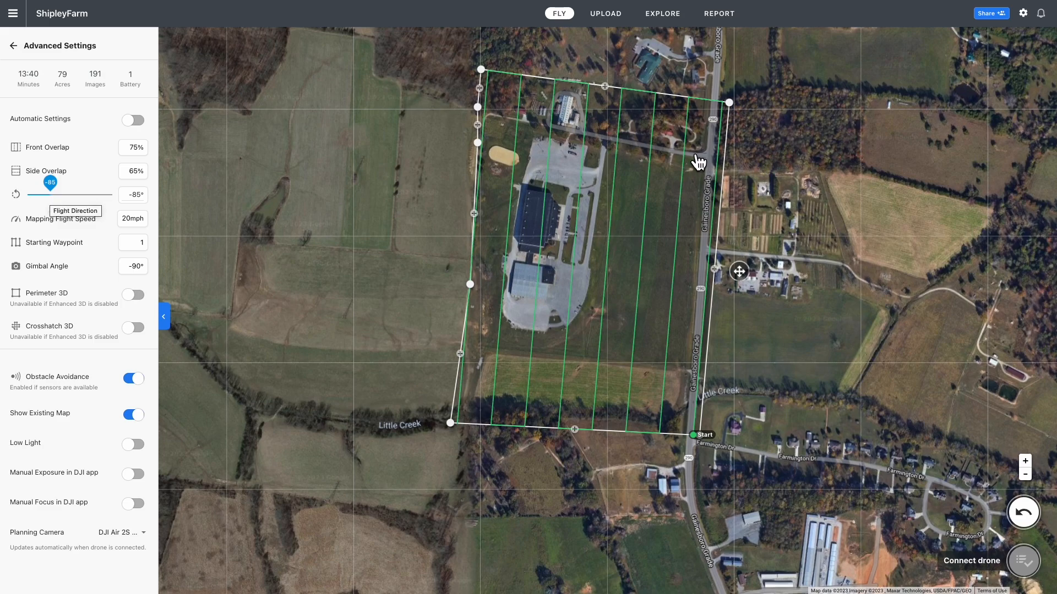
{"action": "left_click_drag", "start_coordinate": [55, 186], "coordinate": [33, 186]}
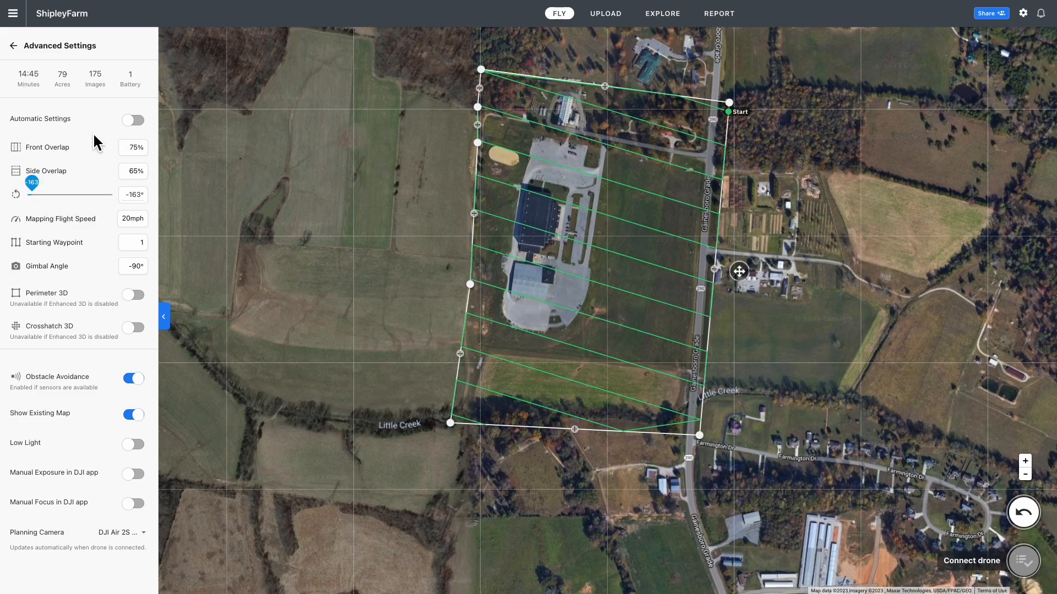
{"action": "mouse_move", "coordinate": [33, 188]}
{"action": "left_mouse_down"}
{"action": "mouse_move", "coordinate": [121, 193]}
{"action": "mouse_move", "coordinate": [103, 183]}
{"action": "mouse_move", "coordinate": [109, 193]}
{"action": "mouse_move", "coordinate": [66, 184]}
{"action": "mouse_move", "coordinate": [74, 196]}
{"action": "mouse_move", "coordinate": [62, 187]}
{"action": "mouse_move", "coordinate": [64, 196]}
{"action": "mouse_move", "coordinate": [52, 196]}
{"action": "left_mouse_up"}
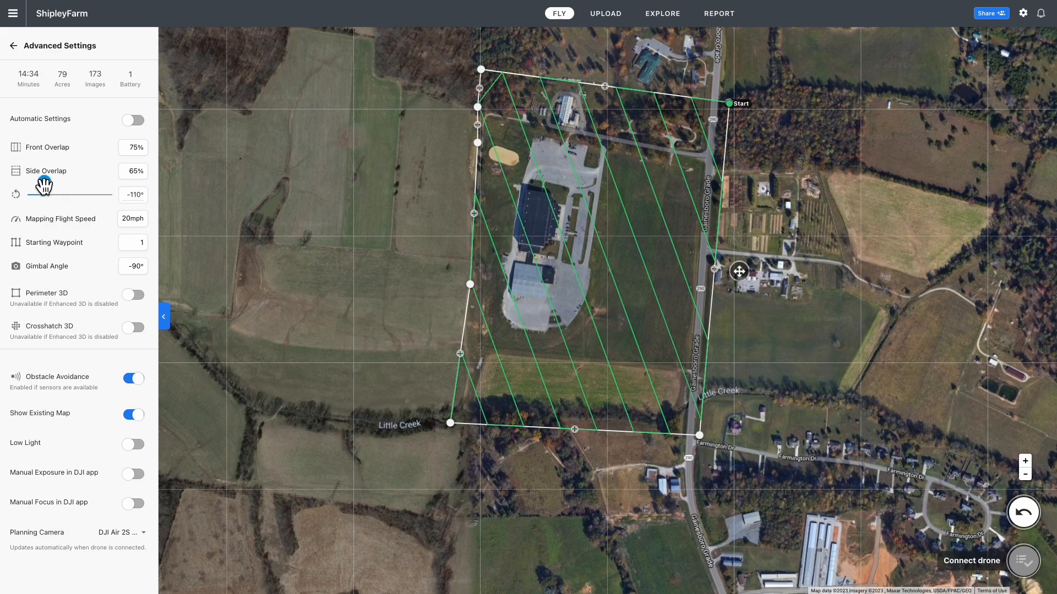
{"action": "left_click_drag", "start_coordinate": [44, 187], "coordinate": [48, 186]}
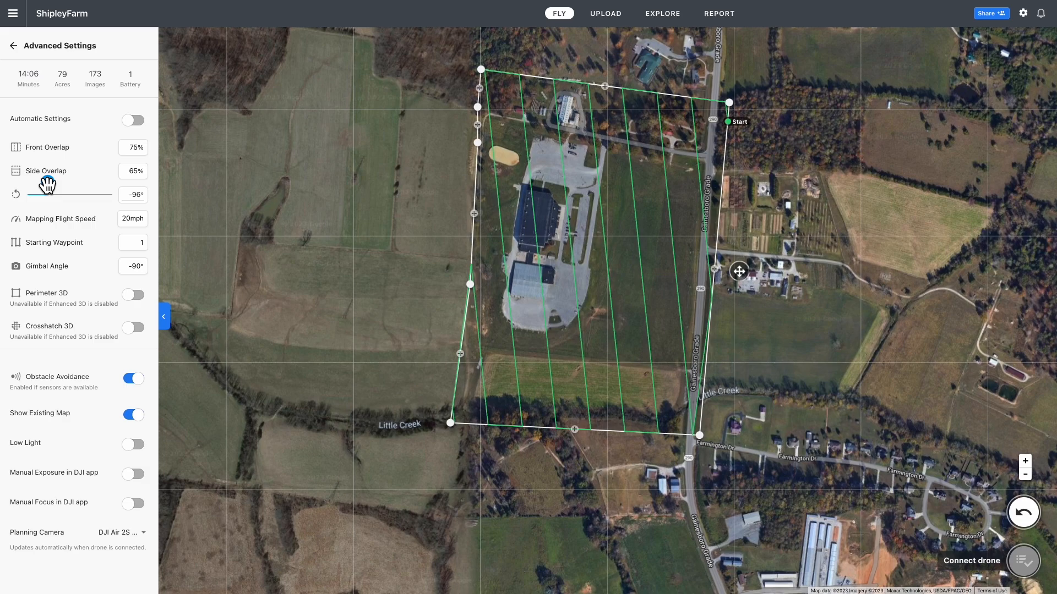
{"action": "mouse_move", "coordinate": [48, 185]}
{"action": "left_mouse_down"}
{"action": "mouse_move", "coordinate": [52, 193]}
{"action": "mouse_move", "coordinate": [36, 196]}
{"action": "mouse_move", "coordinate": [47, 191]}
{"action": "mouse_move", "coordinate": [39, 179]}
{"action": "mouse_move", "coordinate": [56, 190]}
{"action": "mouse_move", "coordinate": [49, 178]}
{"action": "left_mouse_up"}
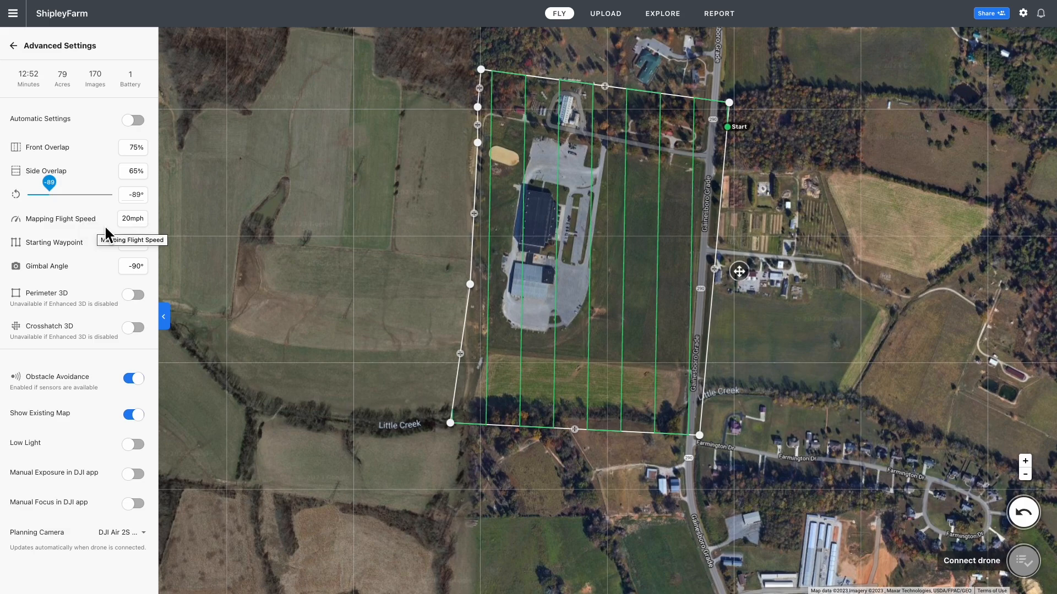
{"action": "left_click", "coordinate": [138, 196]}
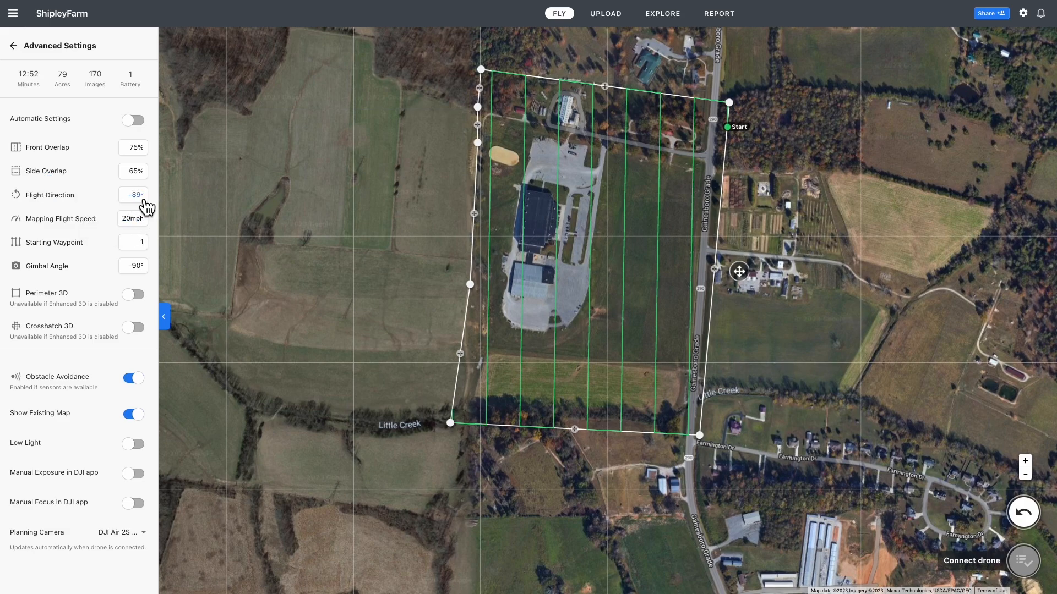
{"action": "left_click", "coordinate": [137, 194]}
{"action": "type", "text": "0"}
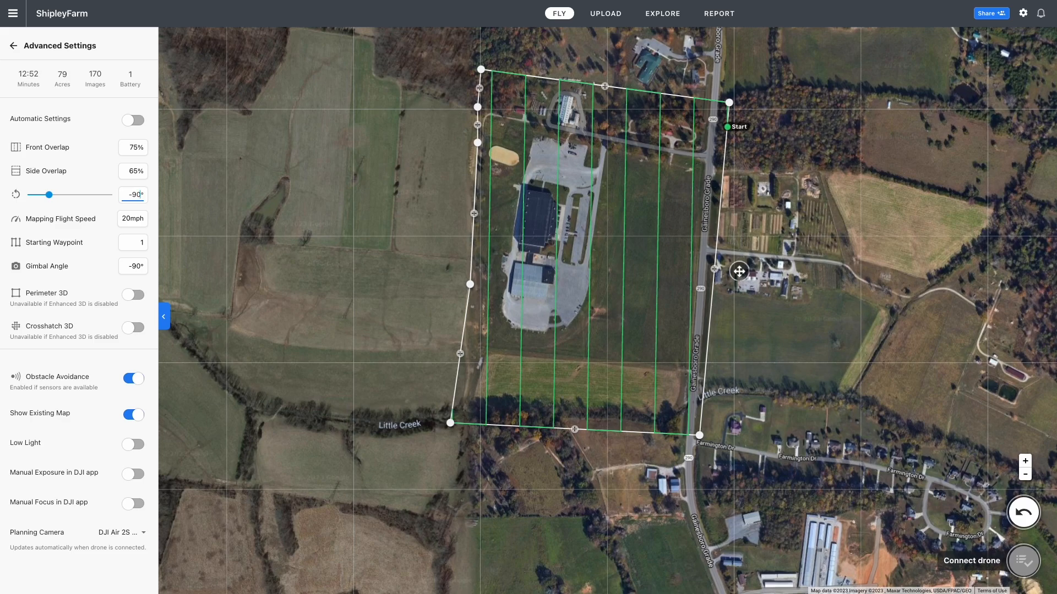
{"action": "type", "text": "0"}
{"action": "key", "text": "Return"}
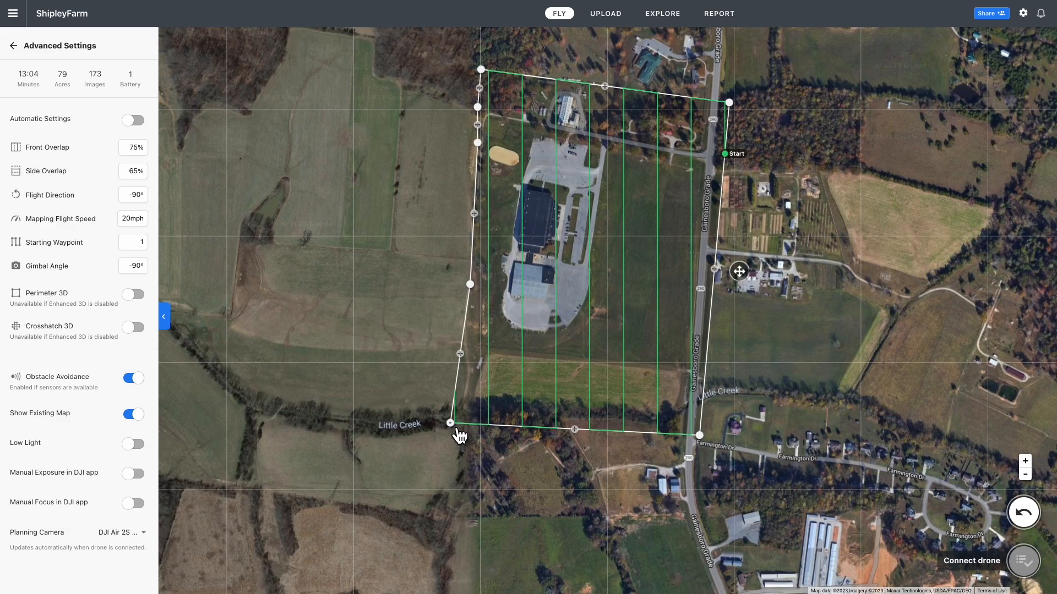
Nudge the bottom-left boundary corner and test the gimbal angle, leaving it at -90°
{"action": "left_click_drag", "start_coordinate": [460, 433], "coordinate": [474, 435]}
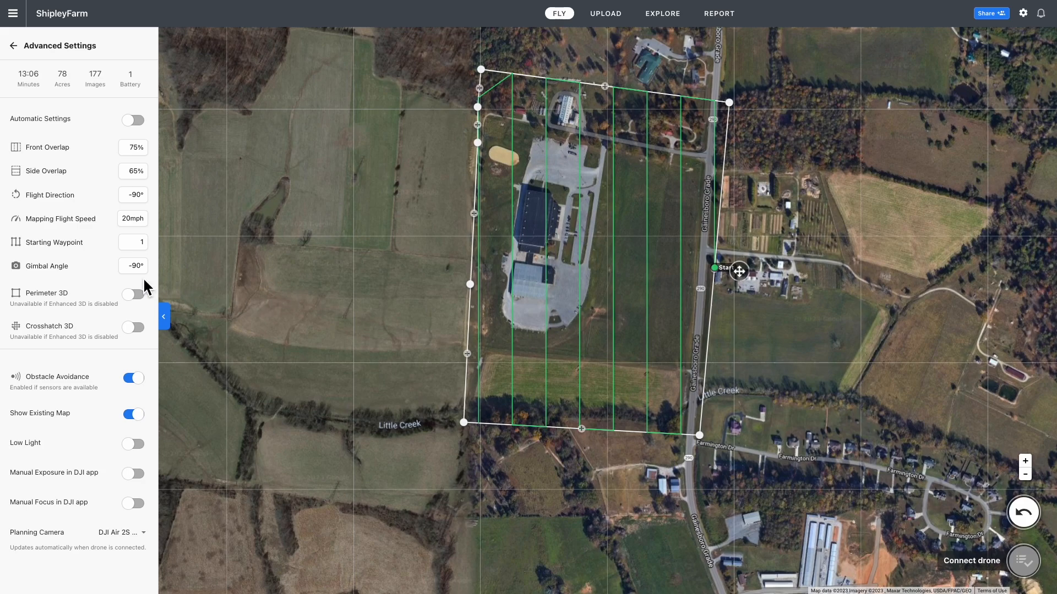
{"action": "left_click", "coordinate": [123, 265]}
{"action": "mouse_move", "coordinate": [29, 266]}
{"action": "left_mouse_down"}
{"action": "mouse_move", "coordinate": [39, 274]}
{"action": "mouse_move", "coordinate": [36, 258]}
{"action": "left_mouse_up"}
Rotate the flight direction to -85° and turn Automatic Settings back on
{"action": "mouse_move", "coordinate": [104, 205]}
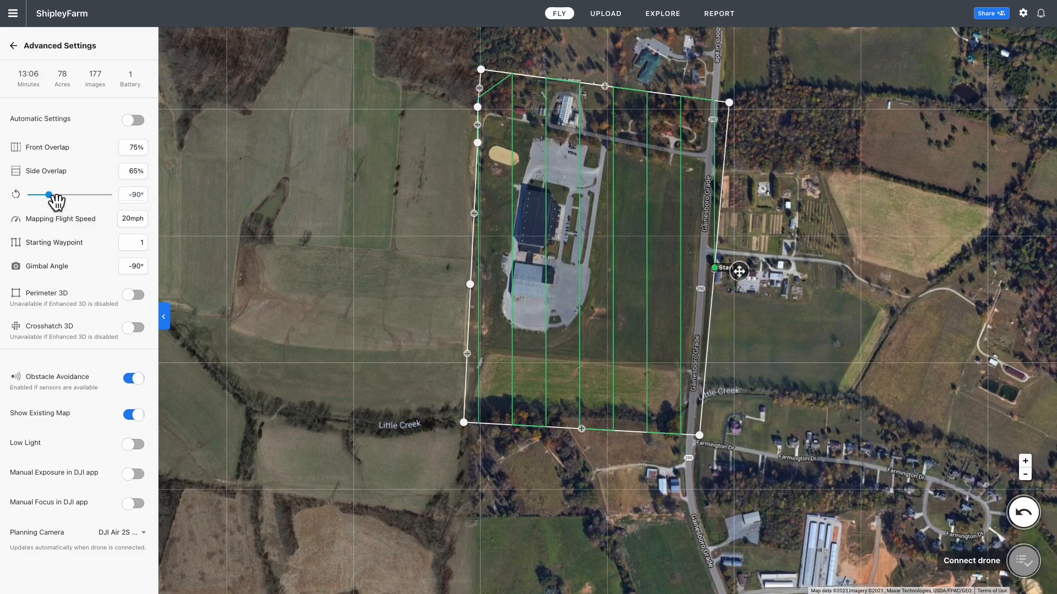
{"action": "left_click_drag", "start_coordinate": [56, 203], "coordinate": [50, 199]}
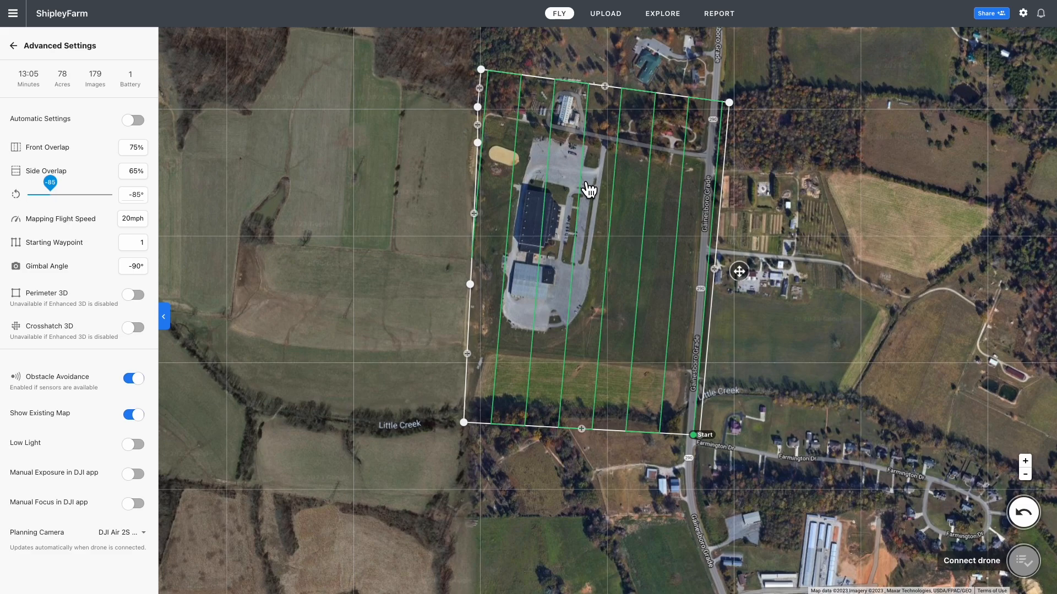
{"action": "left_click", "coordinate": [138, 124]}
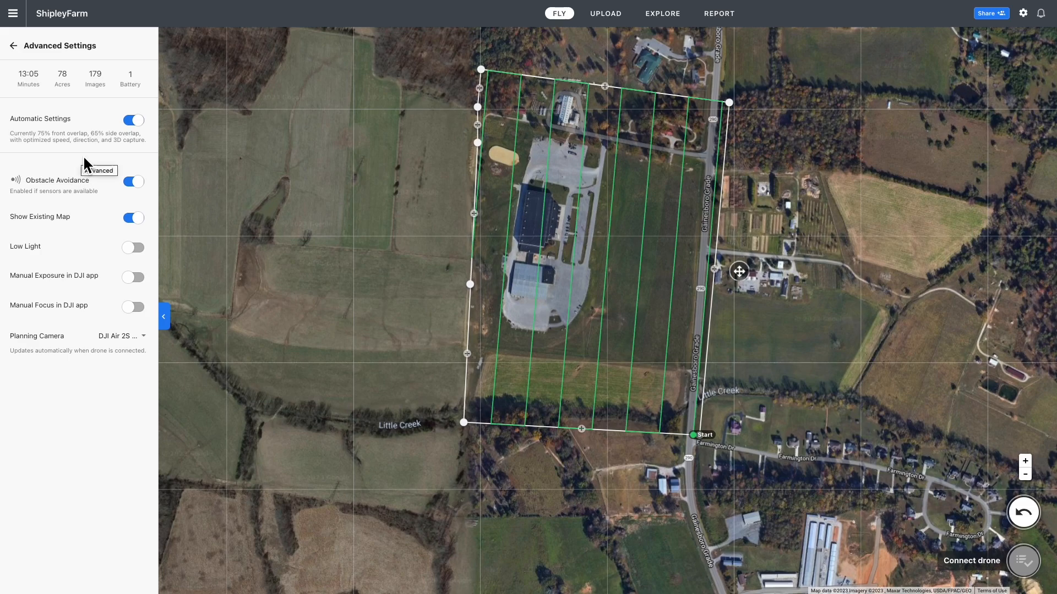
Reopen Advanced settings and turn Automatic Settings off
{"action": "left_click", "coordinate": [13, 45]}
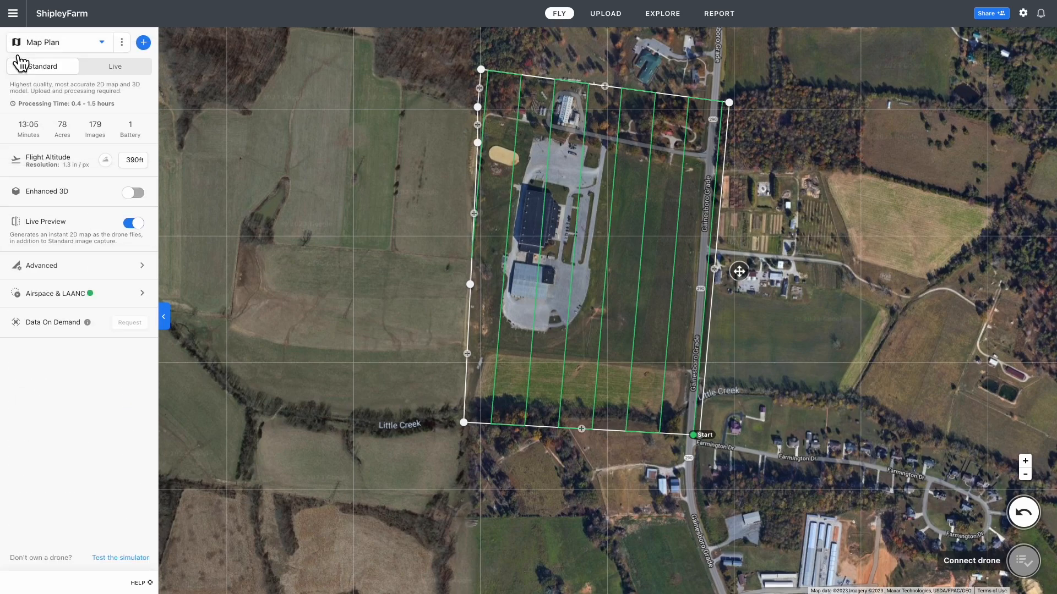
{"action": "left_click", "coordinate": [142, 265]}
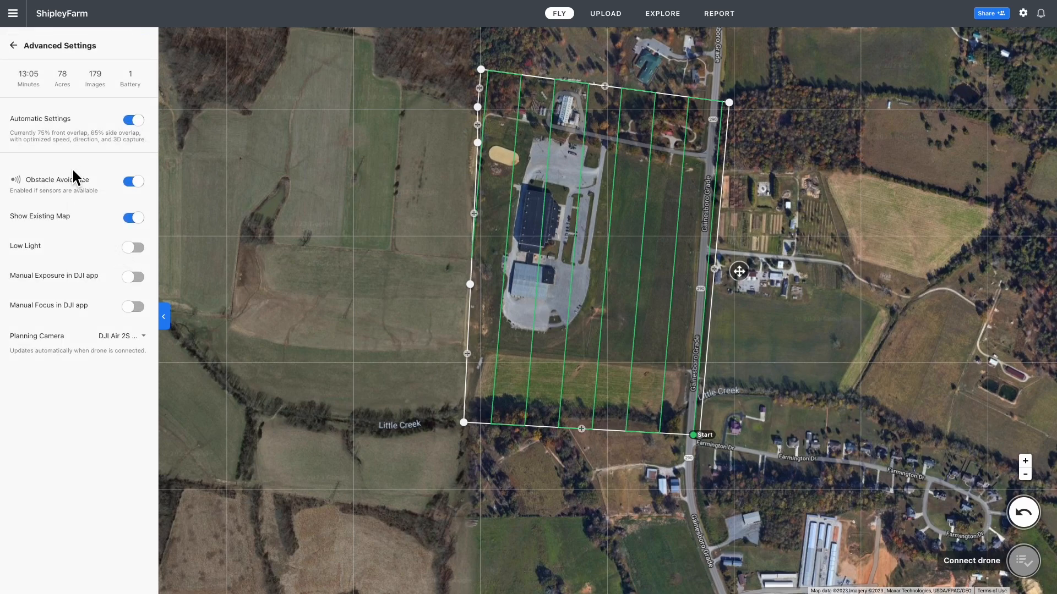
{"action": "left_click", "coordinate": [146, 124]}
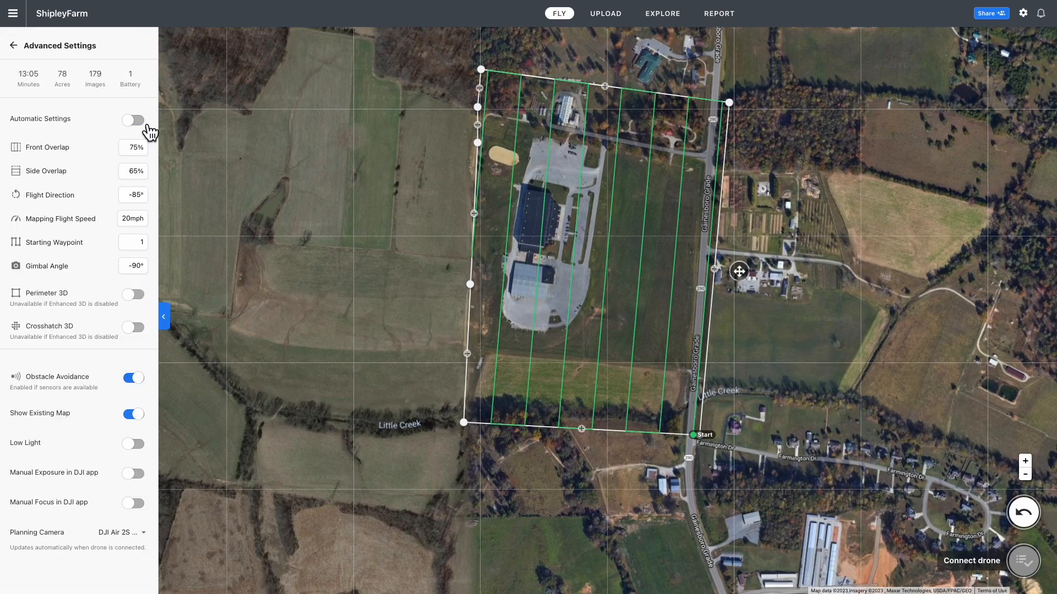
Enable Perimeter 3D and Crosshatch 3D, then go back to the main Map Plan settings
{"action": "left_click", "coordinate": [132, 297]}
{"action": "left_click", "coordinate": [130, 329]}
{"action": "left_click", "coordinate": [166, 319]}
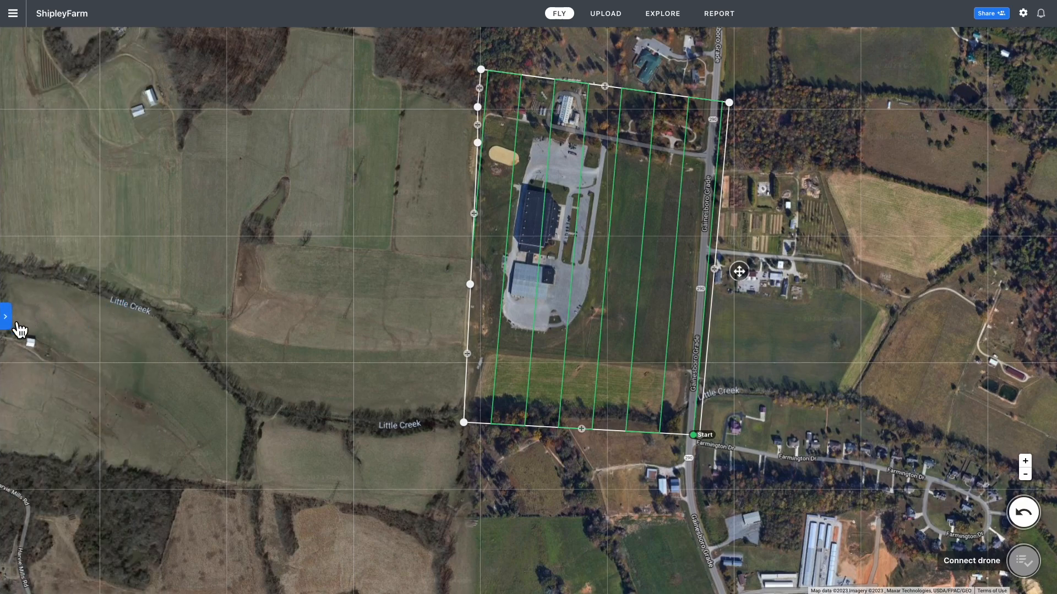
{"action": "left_click", "coordinate": [7, 319]}
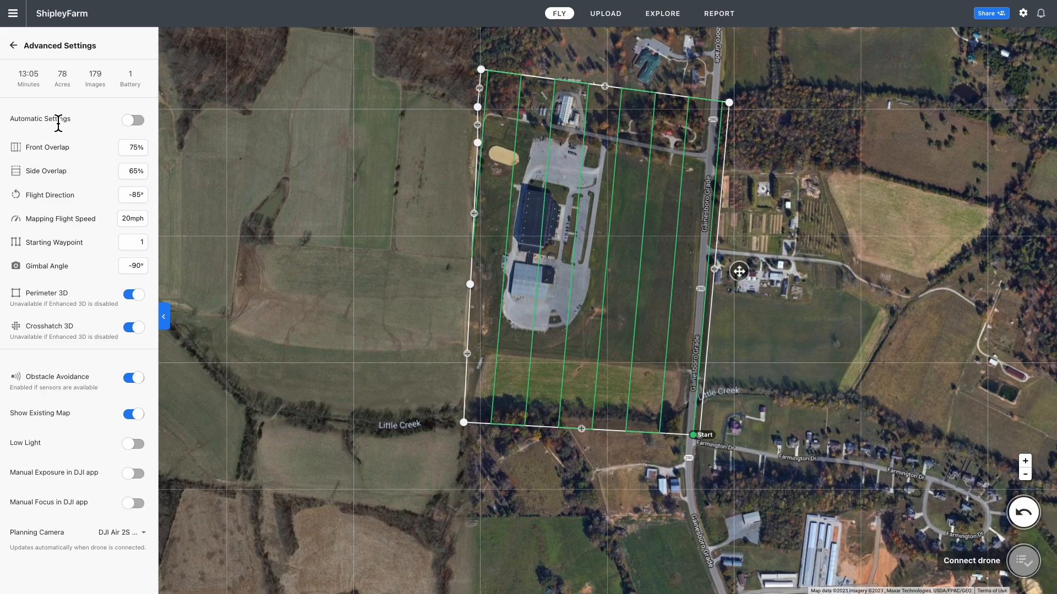
{"action": "left_click", "coordinate": [13, 46]}
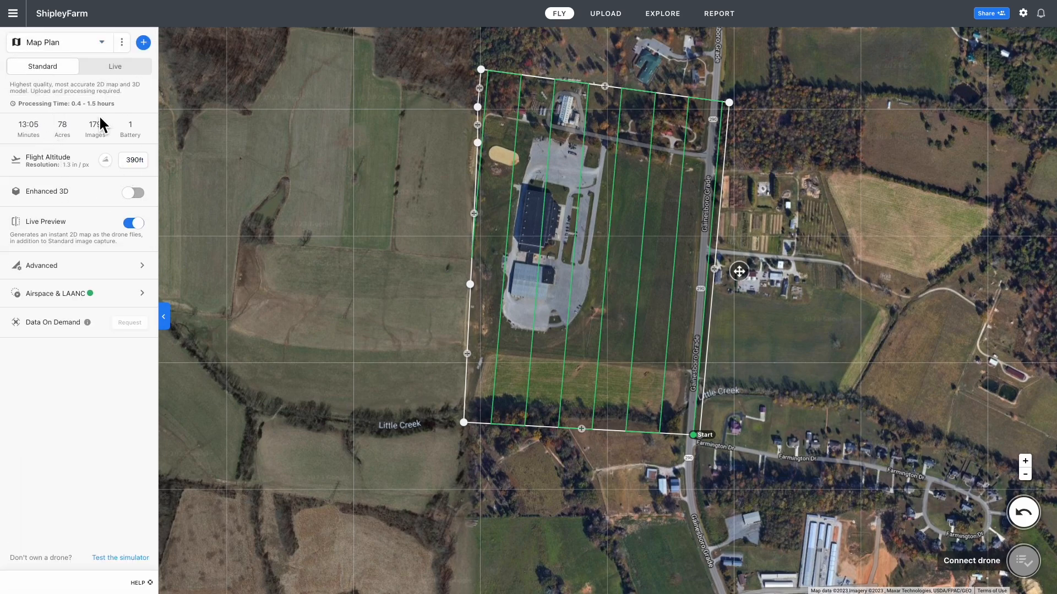
Enable Enhanced 3D for a crosshatch grid and confirm the airspace needs no authorization
{"action": "left_click", "coordinate": [140, 203]}
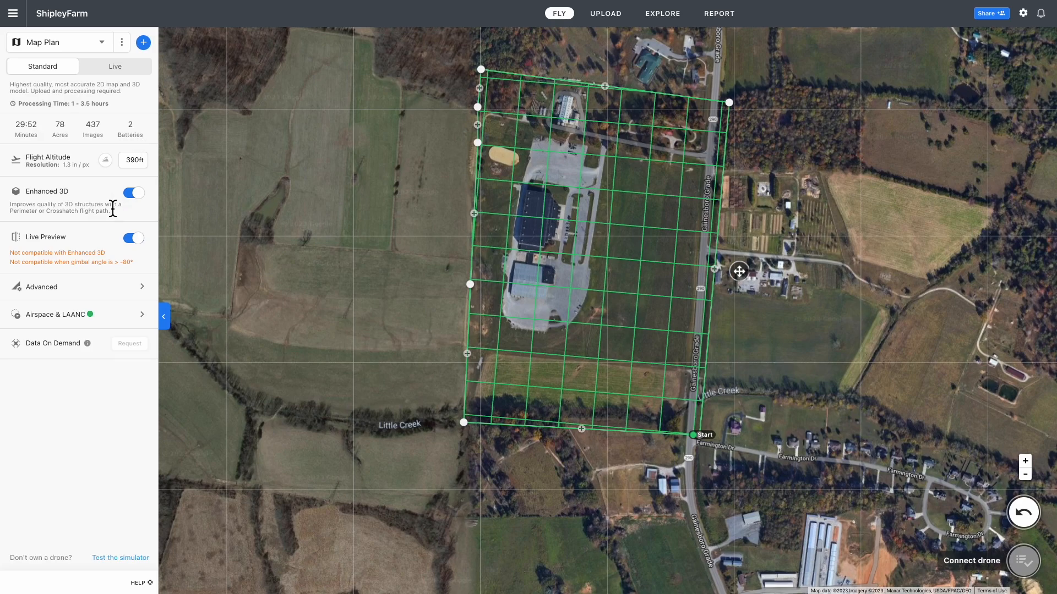
{"action": "left_click", "coordinate": [142, 318]}
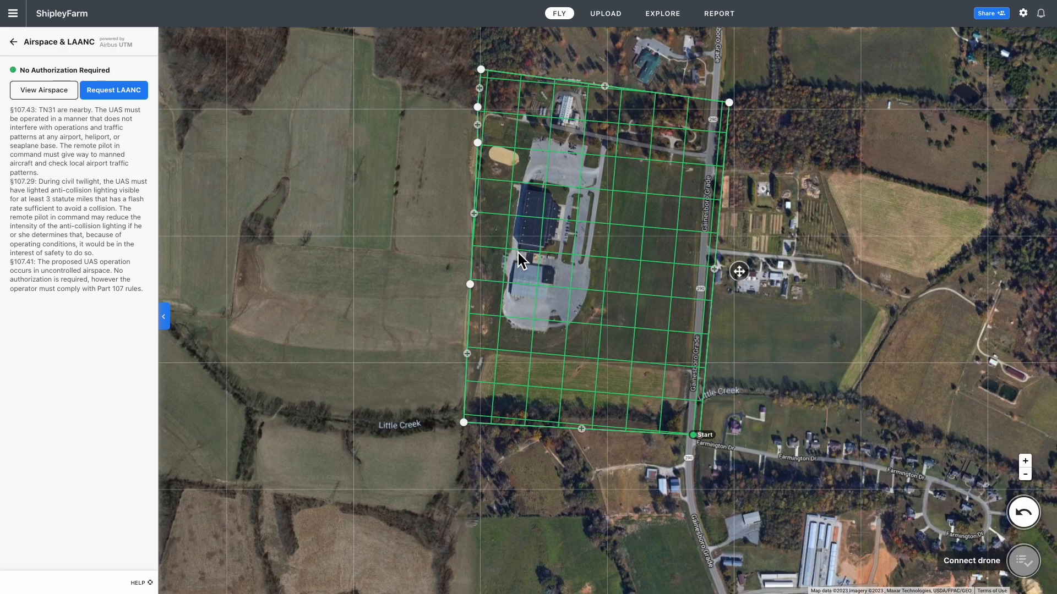
{"action": "left_click", "coordinate": [40, 93]}
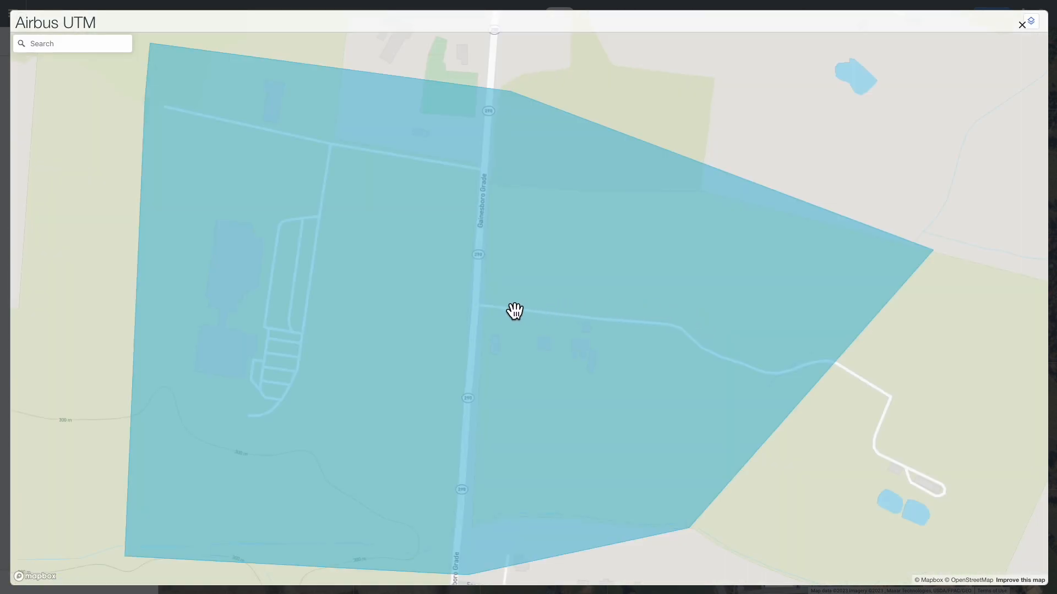
{"action": "scroll", "coordinate": [477, 262], "scroll_direction": "down", "scroll_amount": 1}
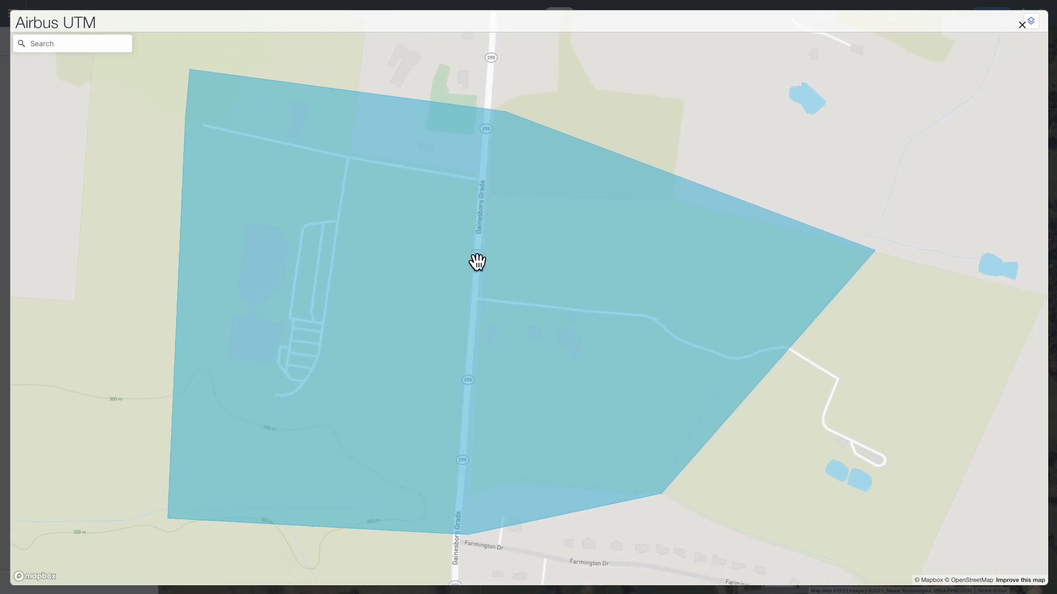
{"action": "scroll", "coordinate": [476, 262], "scroll_direction": "down", "scroll_amount": 4}
{"action": "scroll", "coordinate": [476, 262], "scroll_direction": "down", "scroll_amount": 5}
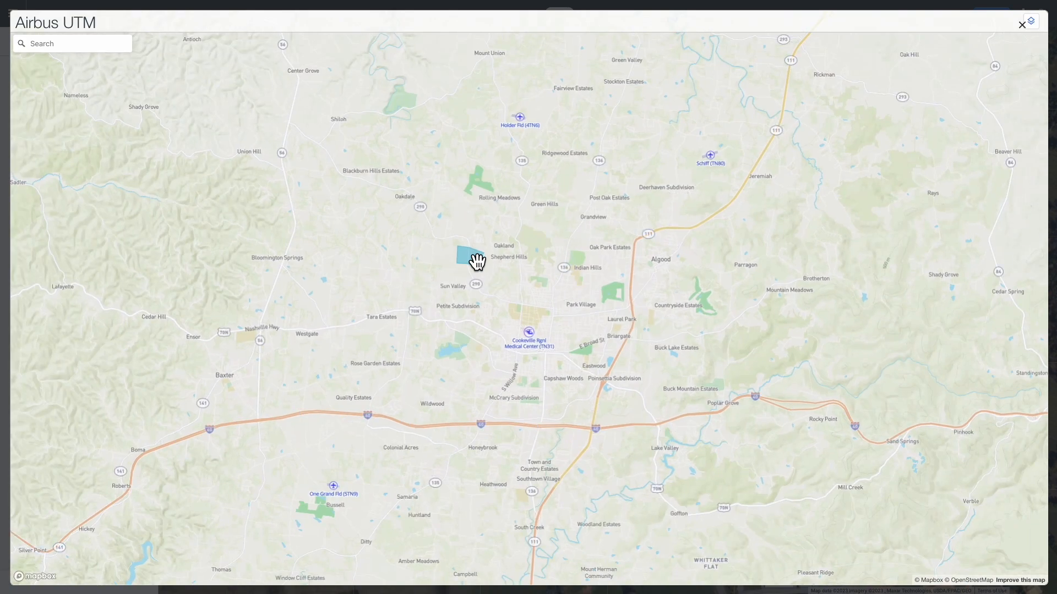
{"action": "scroll", "coordinate": [575, 344], "scroll_direction": "up", "scroll_amount": 3}
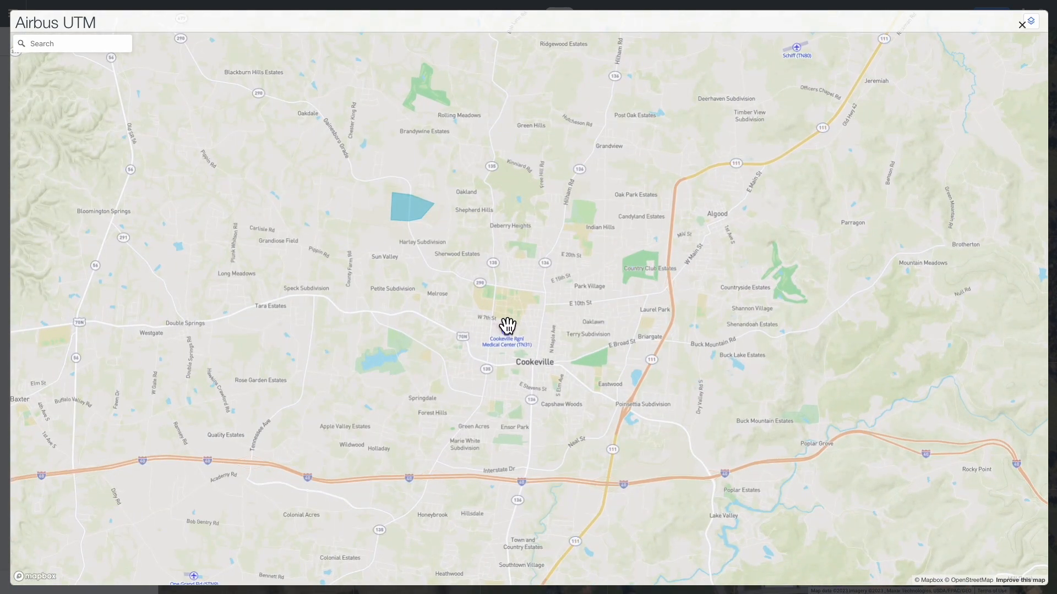
{"action": "scroll", "coordinate": [522, 315], "scroll_direction": "down", "scroll_amount": 2}
{"action": "scroll", "coordinate": [521, 315], "scroll_direction": "down", "scroll_amount": 3}
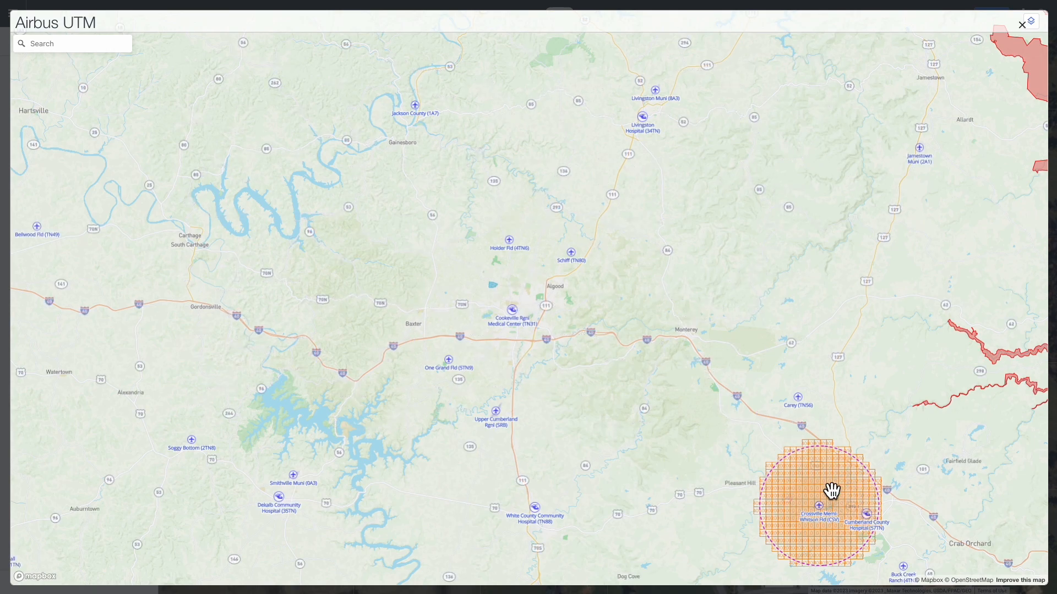
{"action": "scroll", "coordinate": [831, 491], "scroll_direction": "down", "scroll_amount": 2}
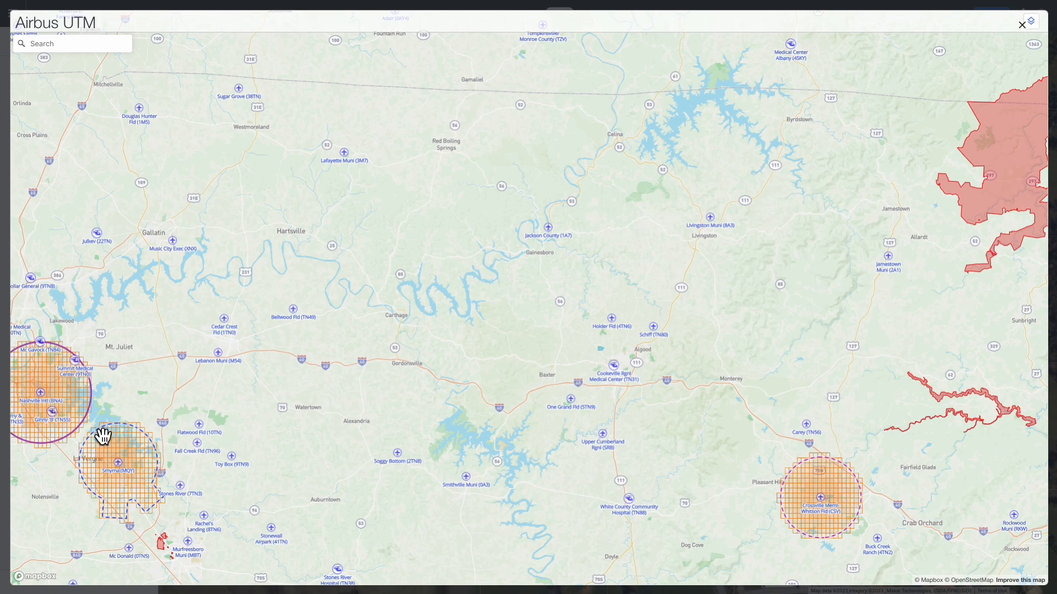
{"action": "scroll", "coordinate": [648, 412], "scroll_direction": "up", "scroll_amount": 2}
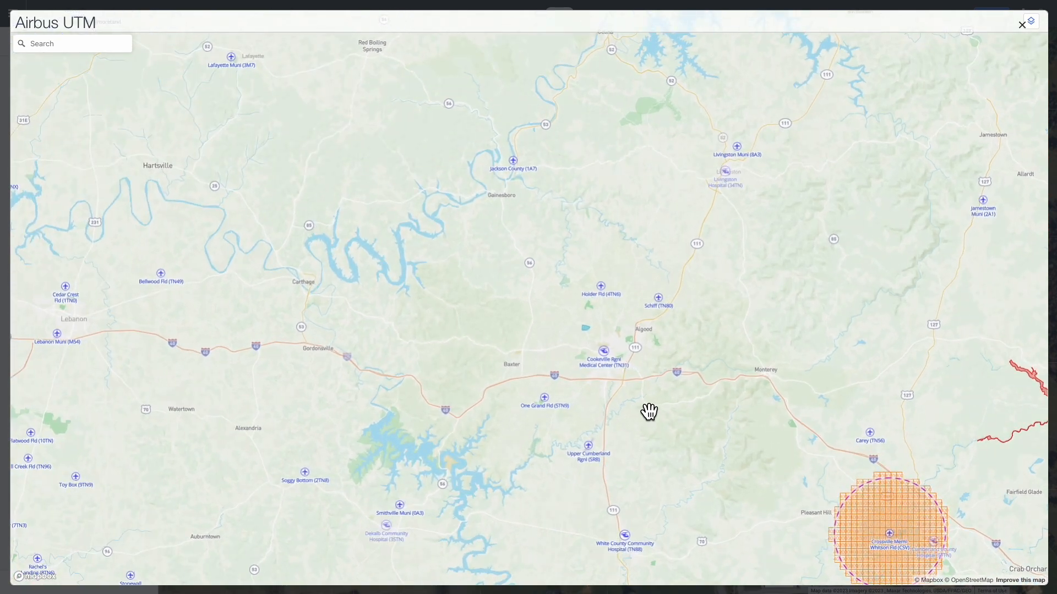
{"action": "scroll", "coordinate": [649, 411], "scroll_direction": "down", "scroll_amount": 3}
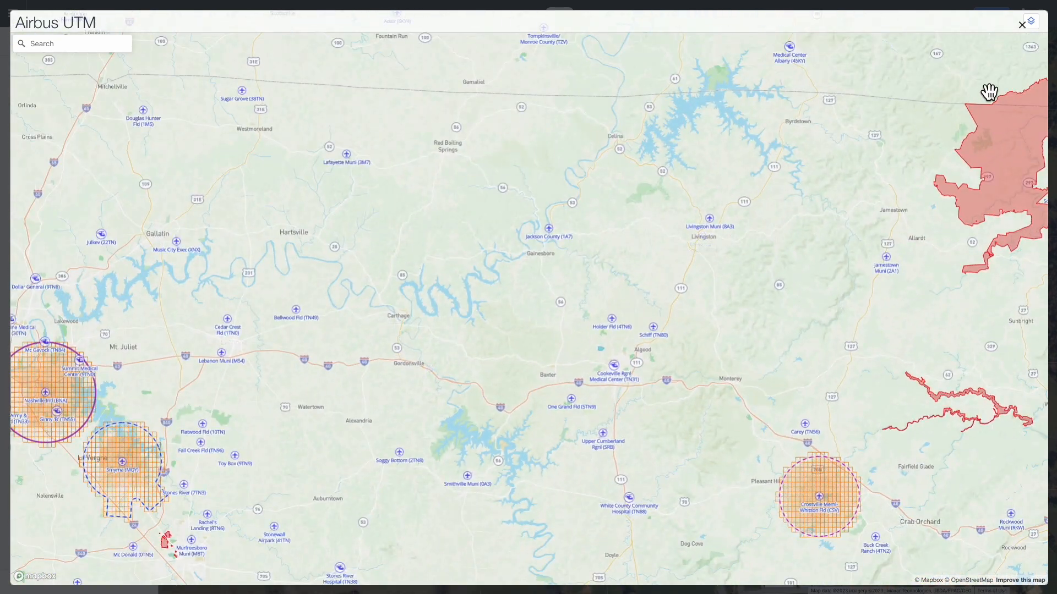
{"action": "left_click", "coordinate": [1022, 25]}
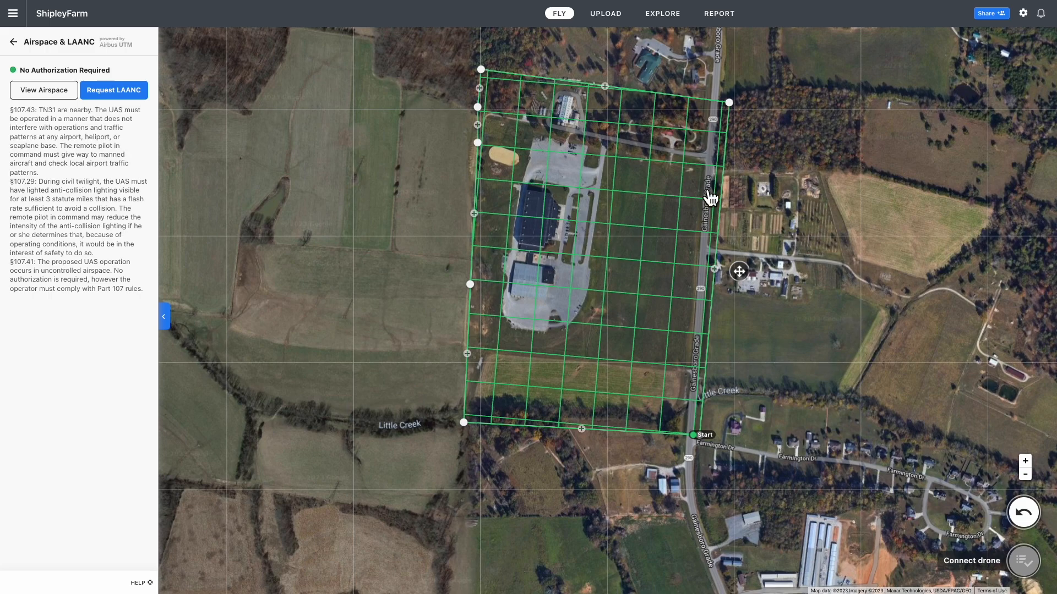
Go back from Airspace & LAANC to the Map Plan settings, showing 29:52 min, 78 acres, 437 images, 2 batteries
{"action": "left_click", "coordinate": [13, 42]}
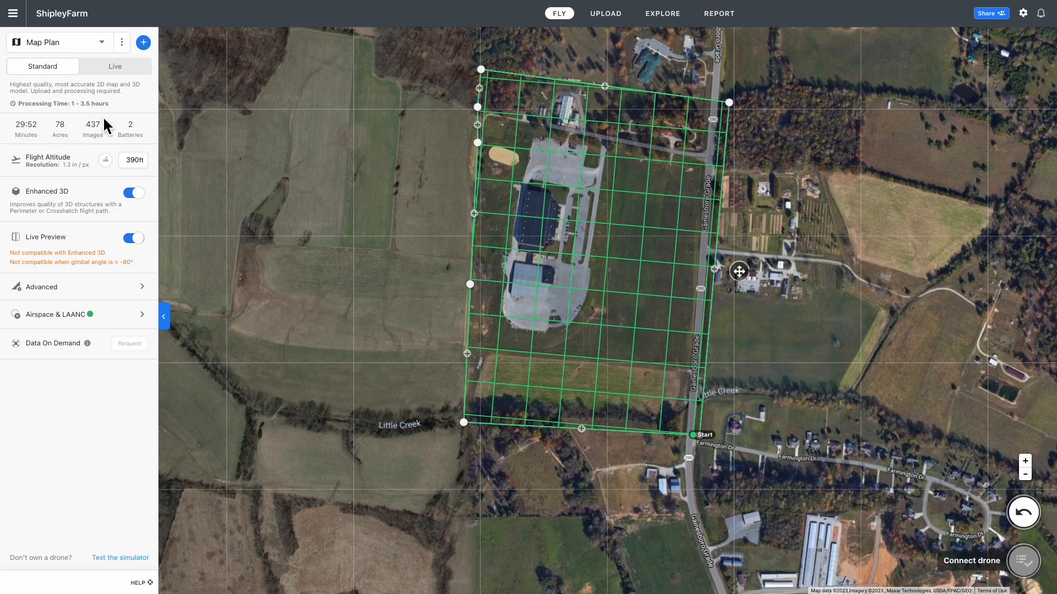
Start a macOS screen capture of the finished crosshatch plan with Cmd+Shift+5
{"action": "key", "text": "super+shift+5"}
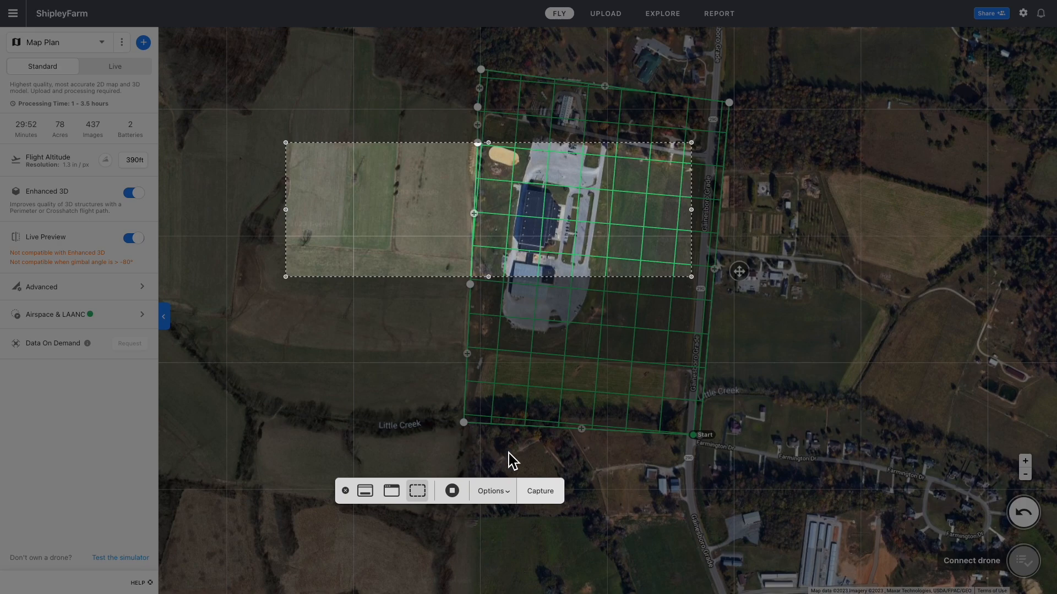